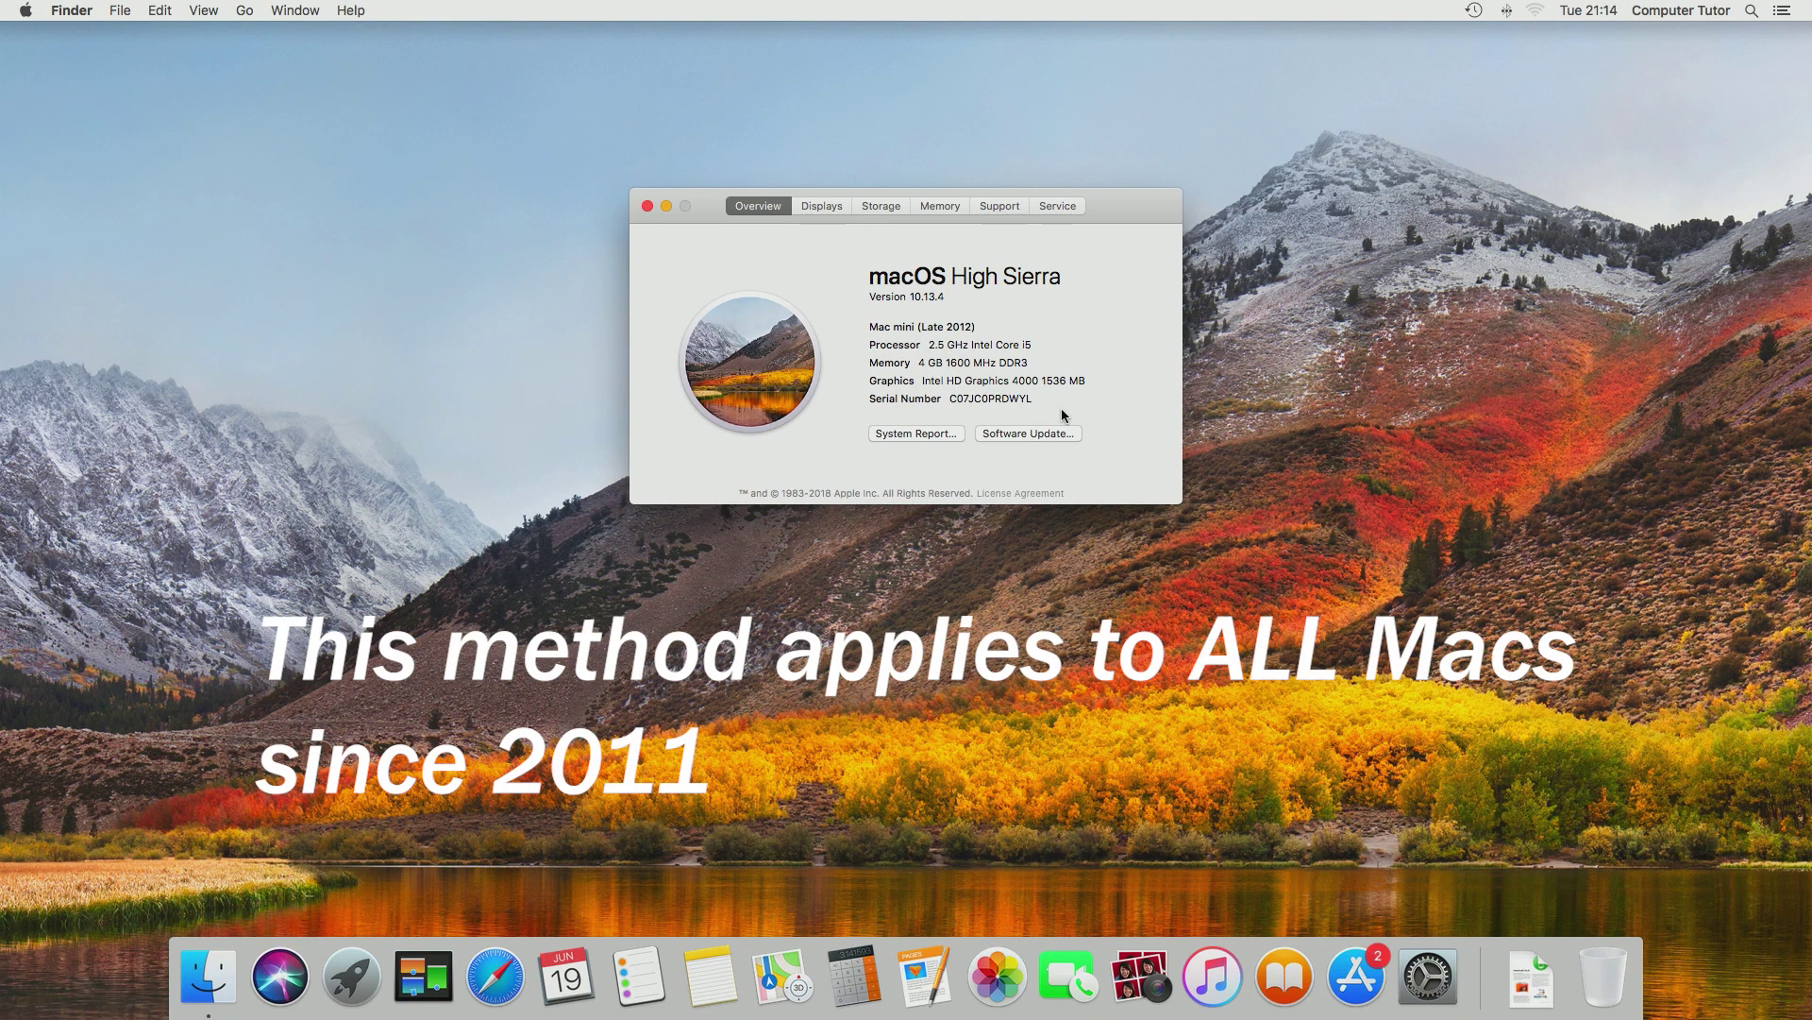
- Close the About This Mac window, leaving the High Sierra desktop clear
left_click(648, 206)
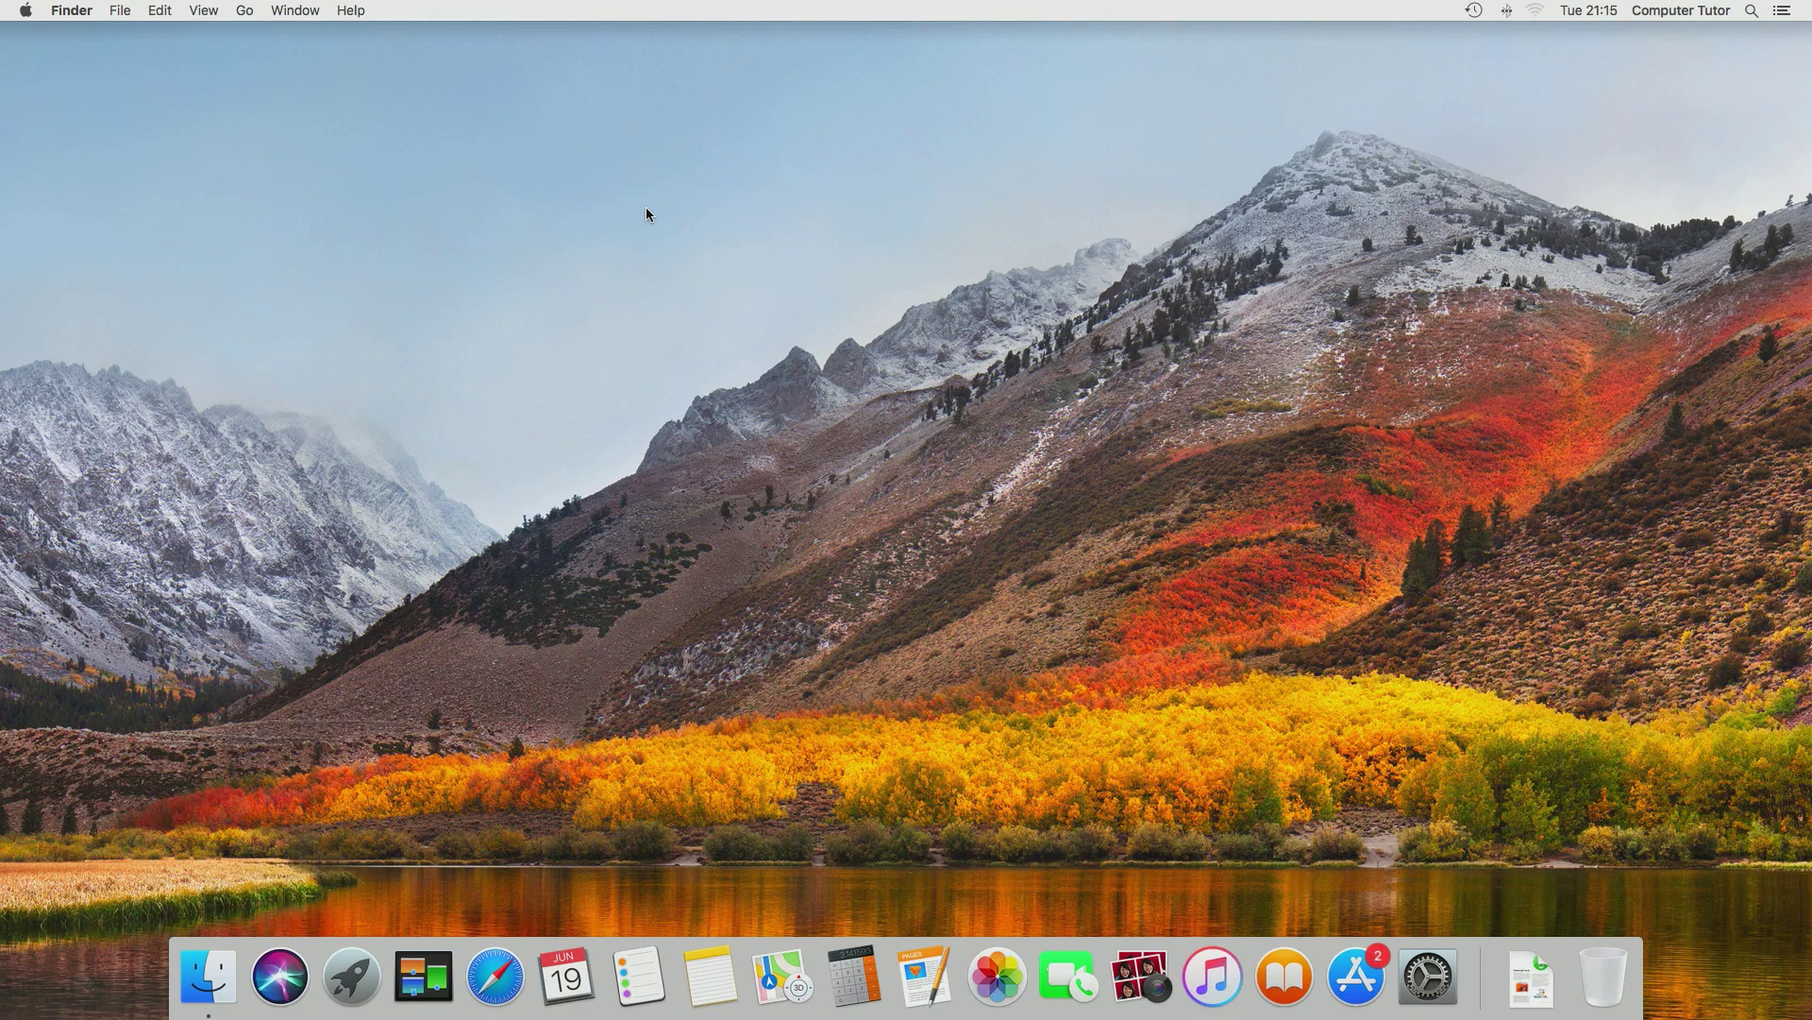
- Choose Restart from the Apple menu to reboot the Mac into Recovery
left_click(26, 10)
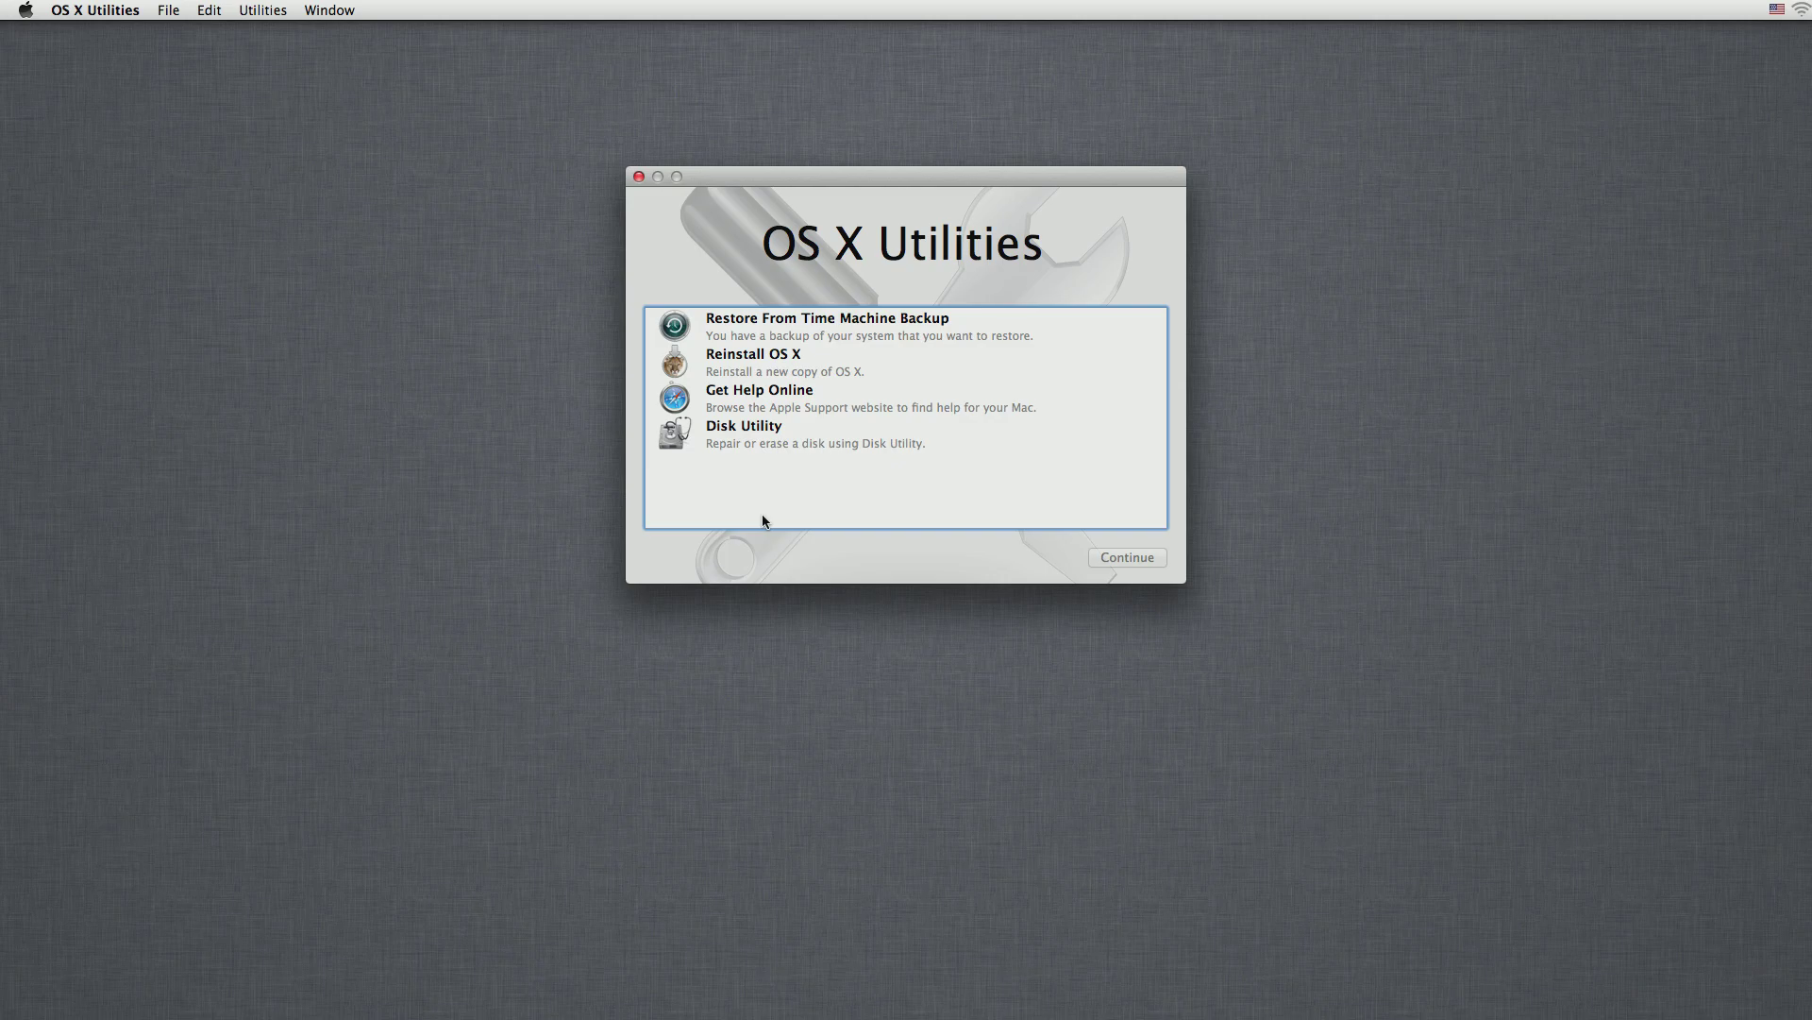
- Select Disk Utility in the OS X Utilities list and launch it
left_click(852, 443)
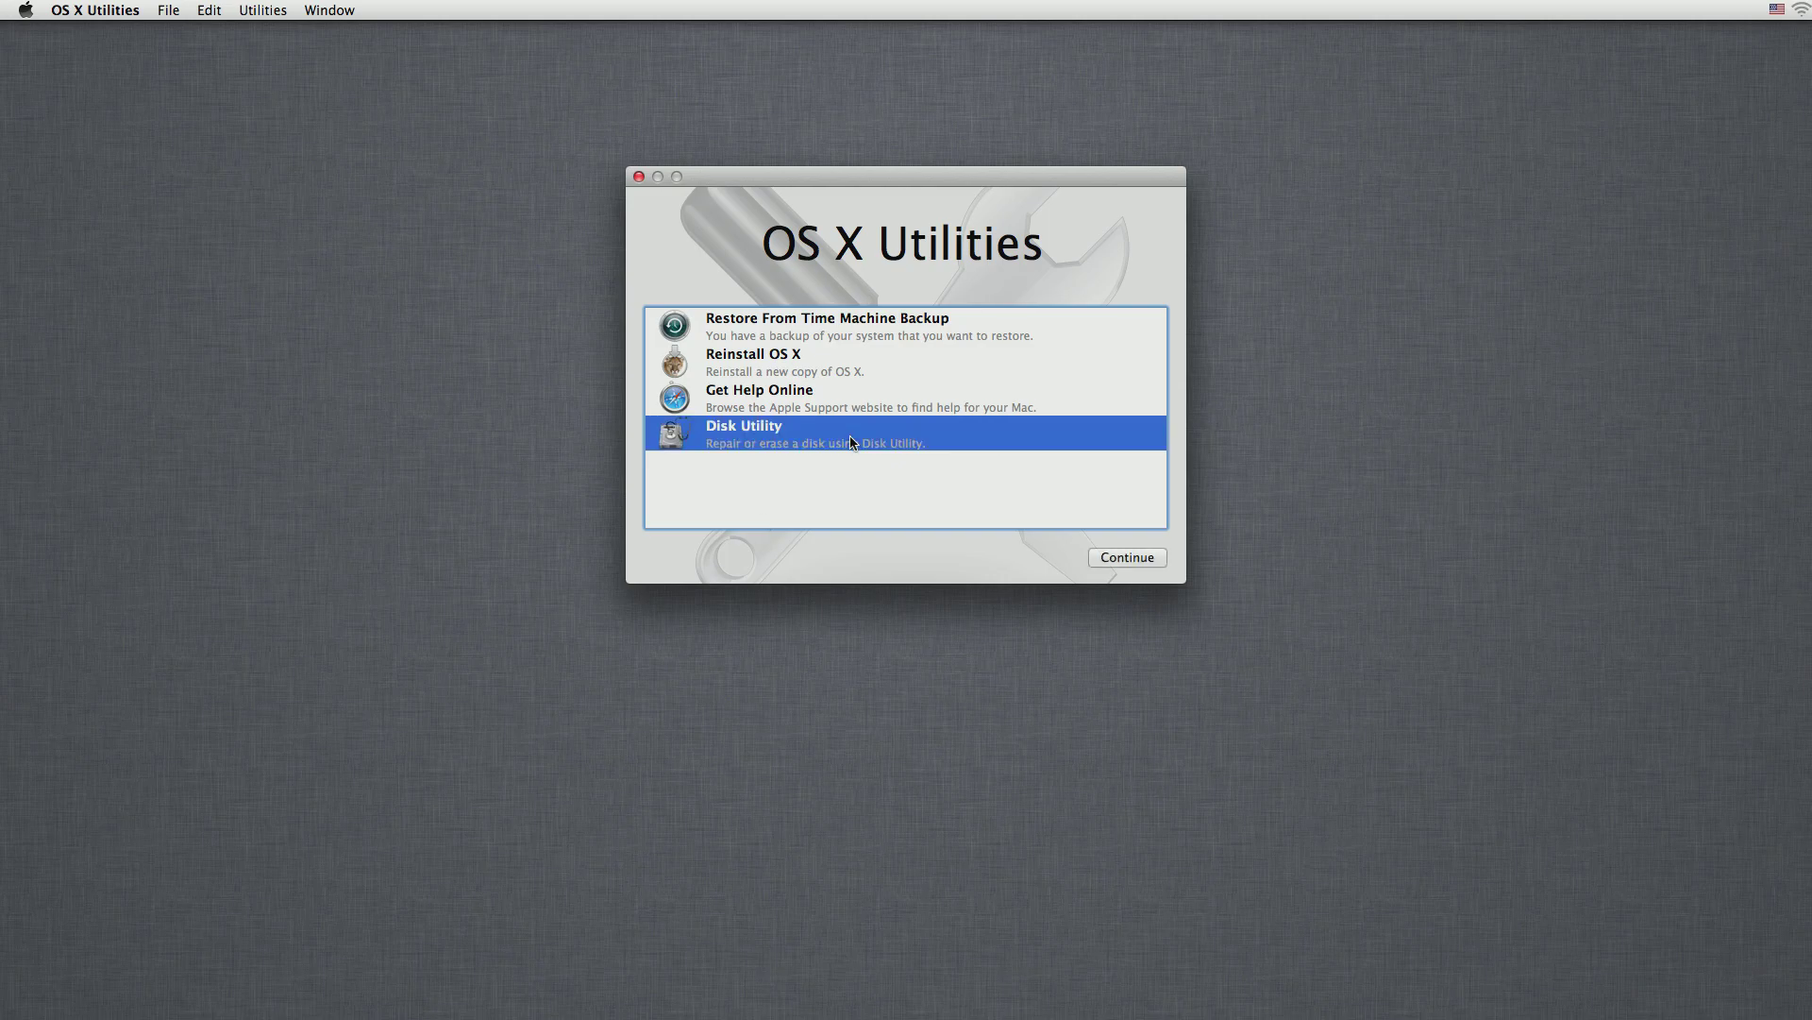
key("Return")
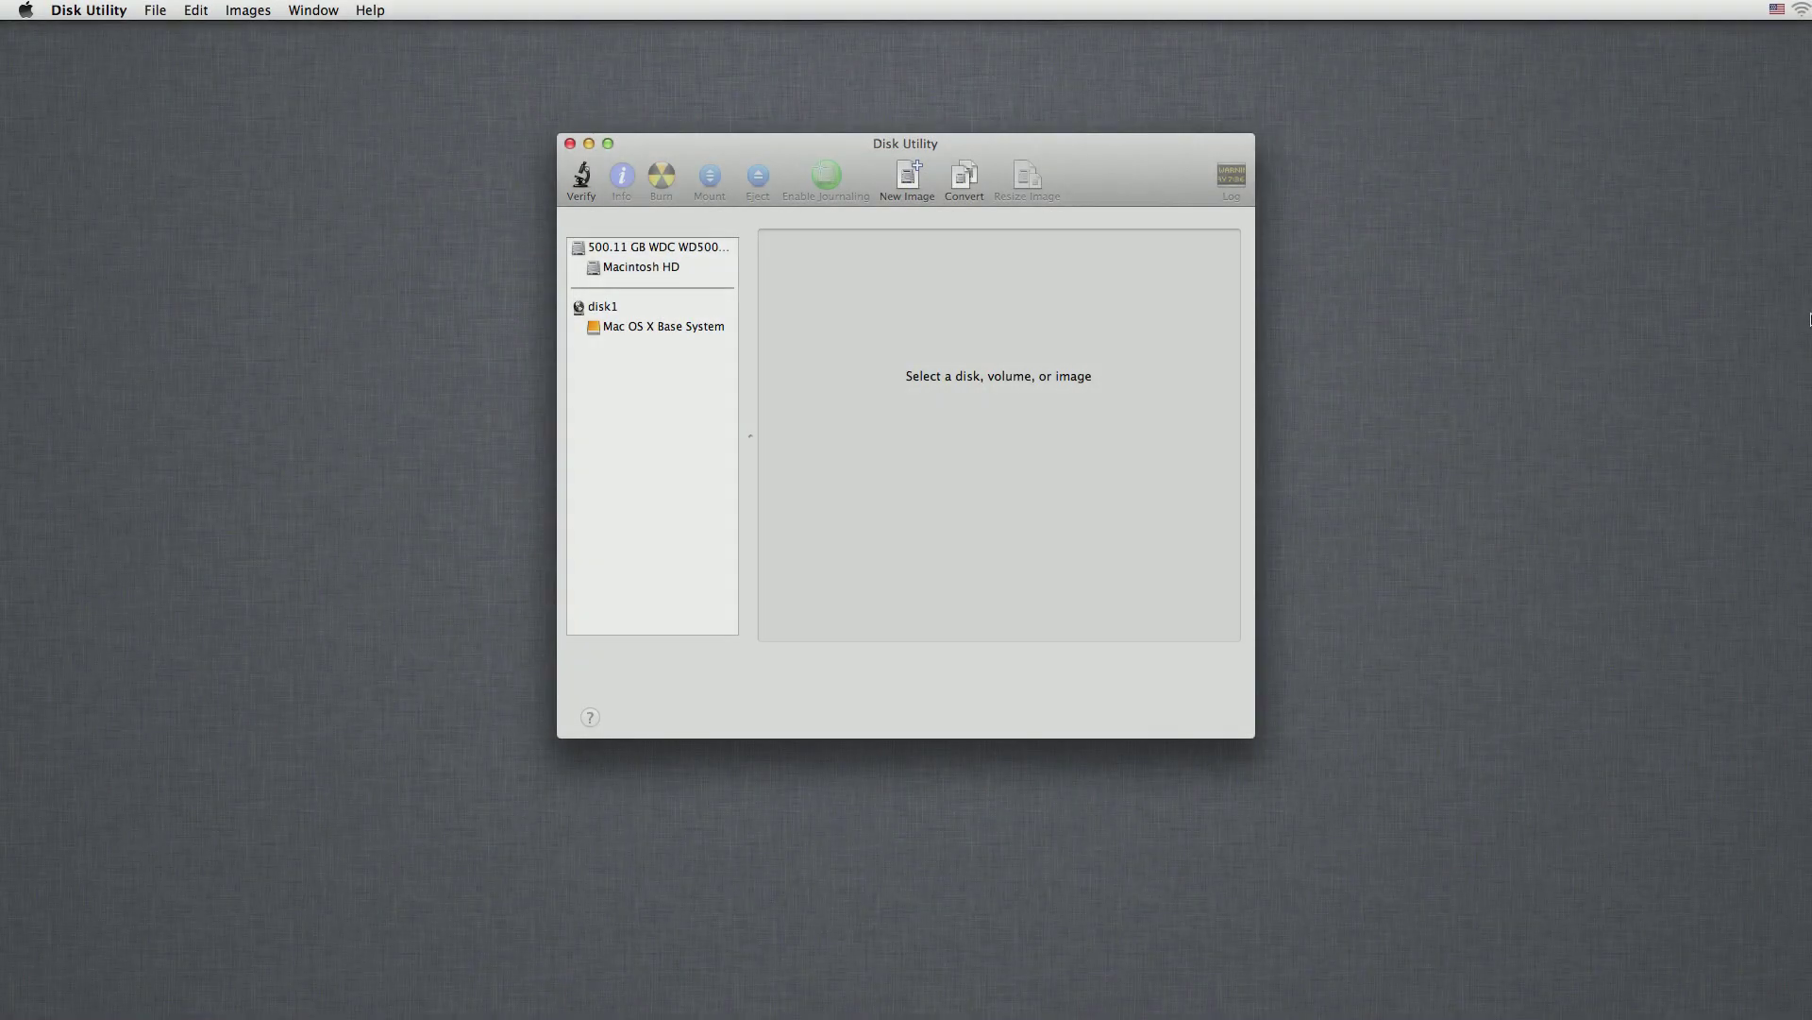
- Erase the Macintosh HD volume as Mac OS Extended (Journaled)
left_click(688, 269)
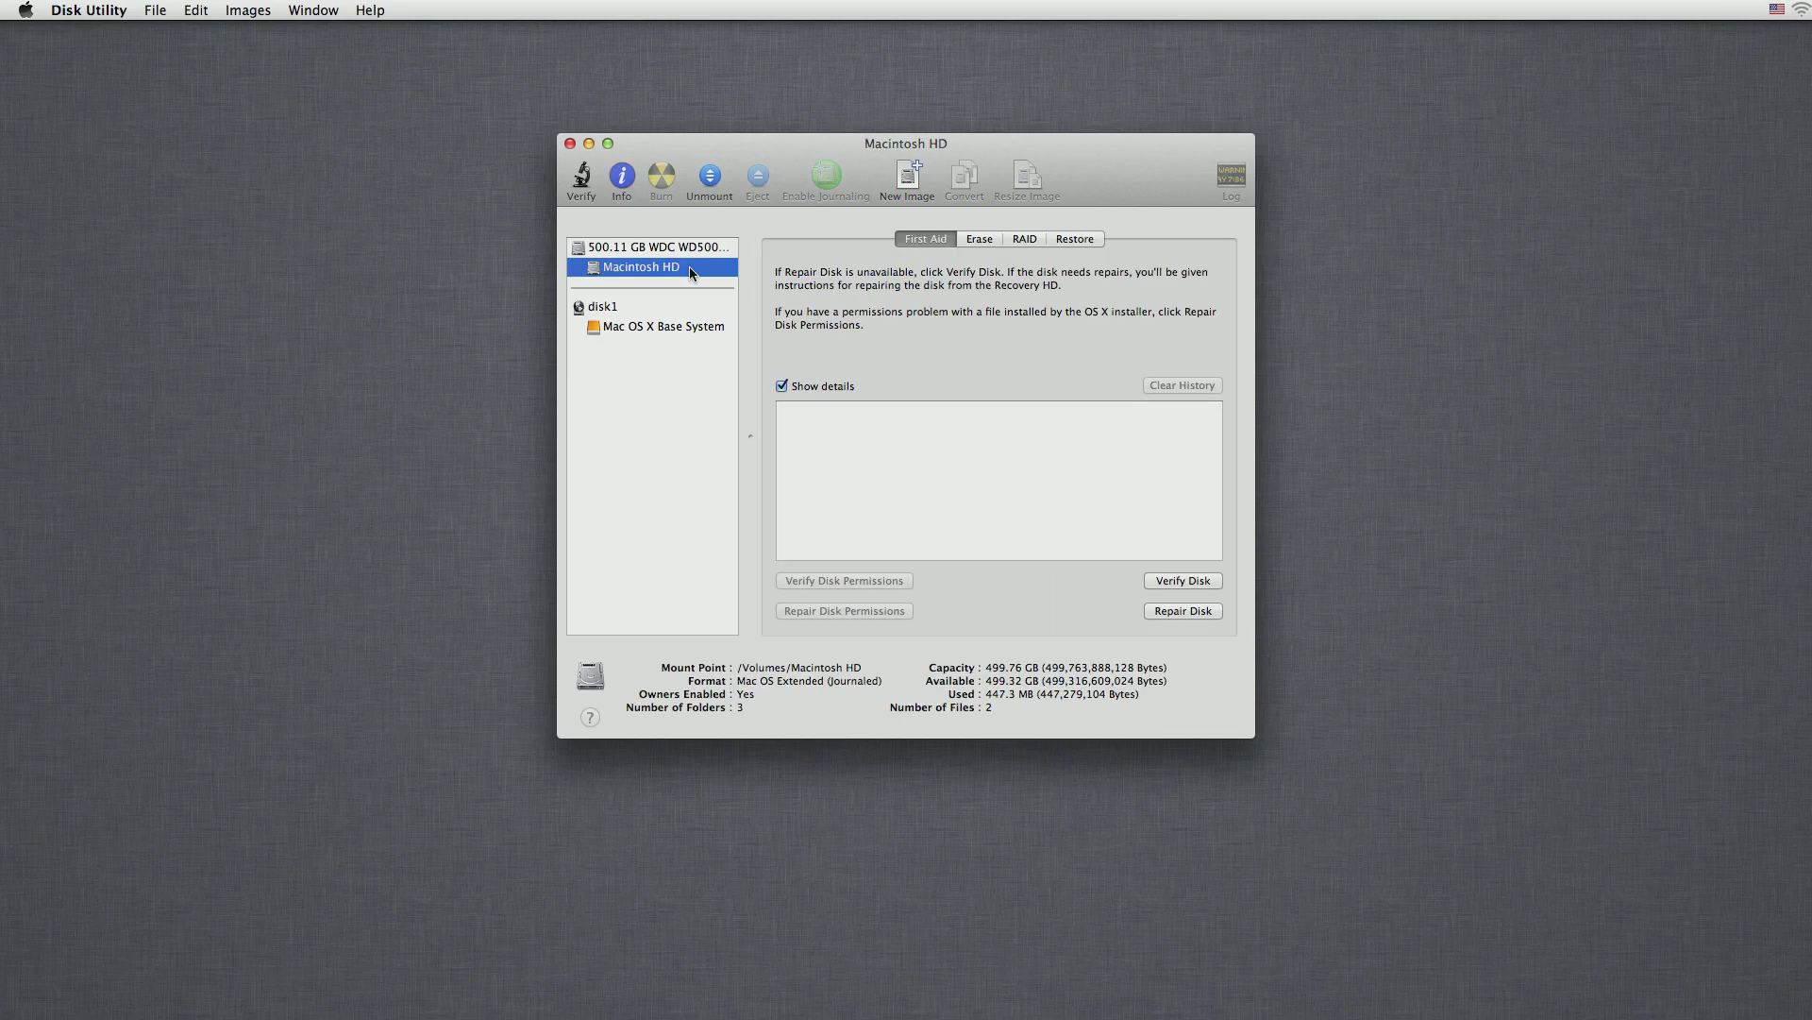
left_click(979, 239)
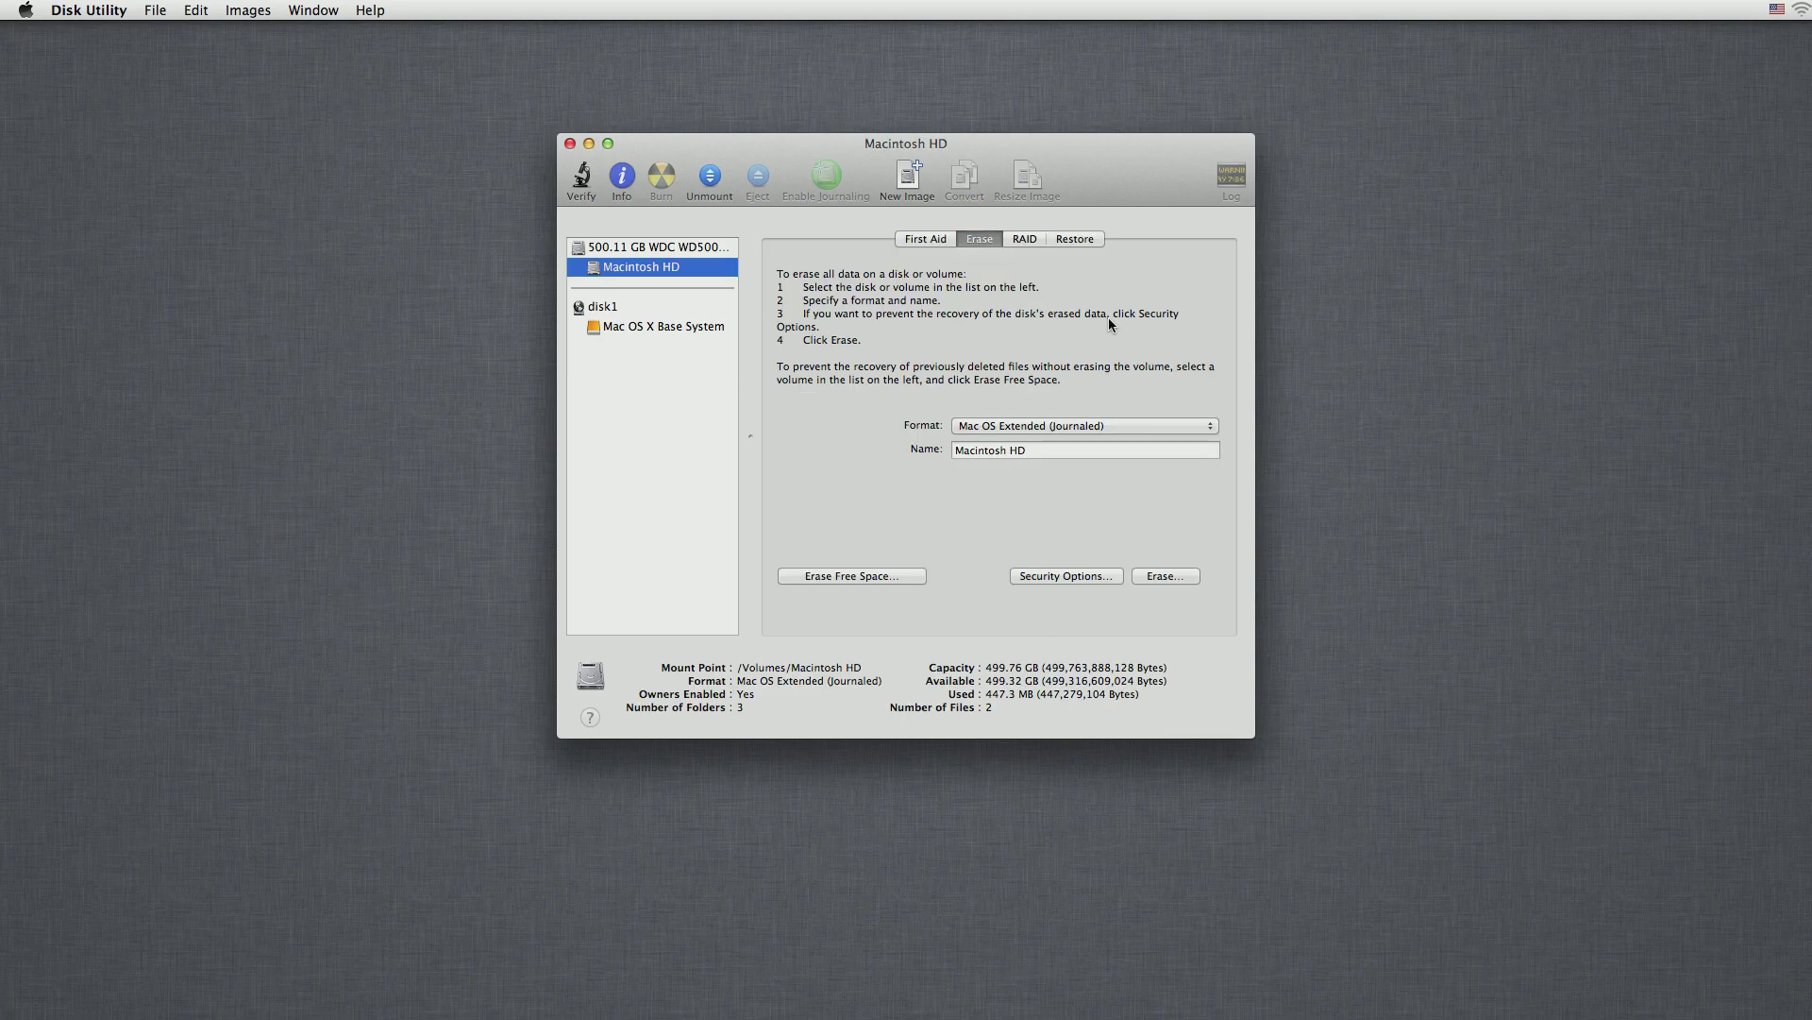
left_click(1211, 426)
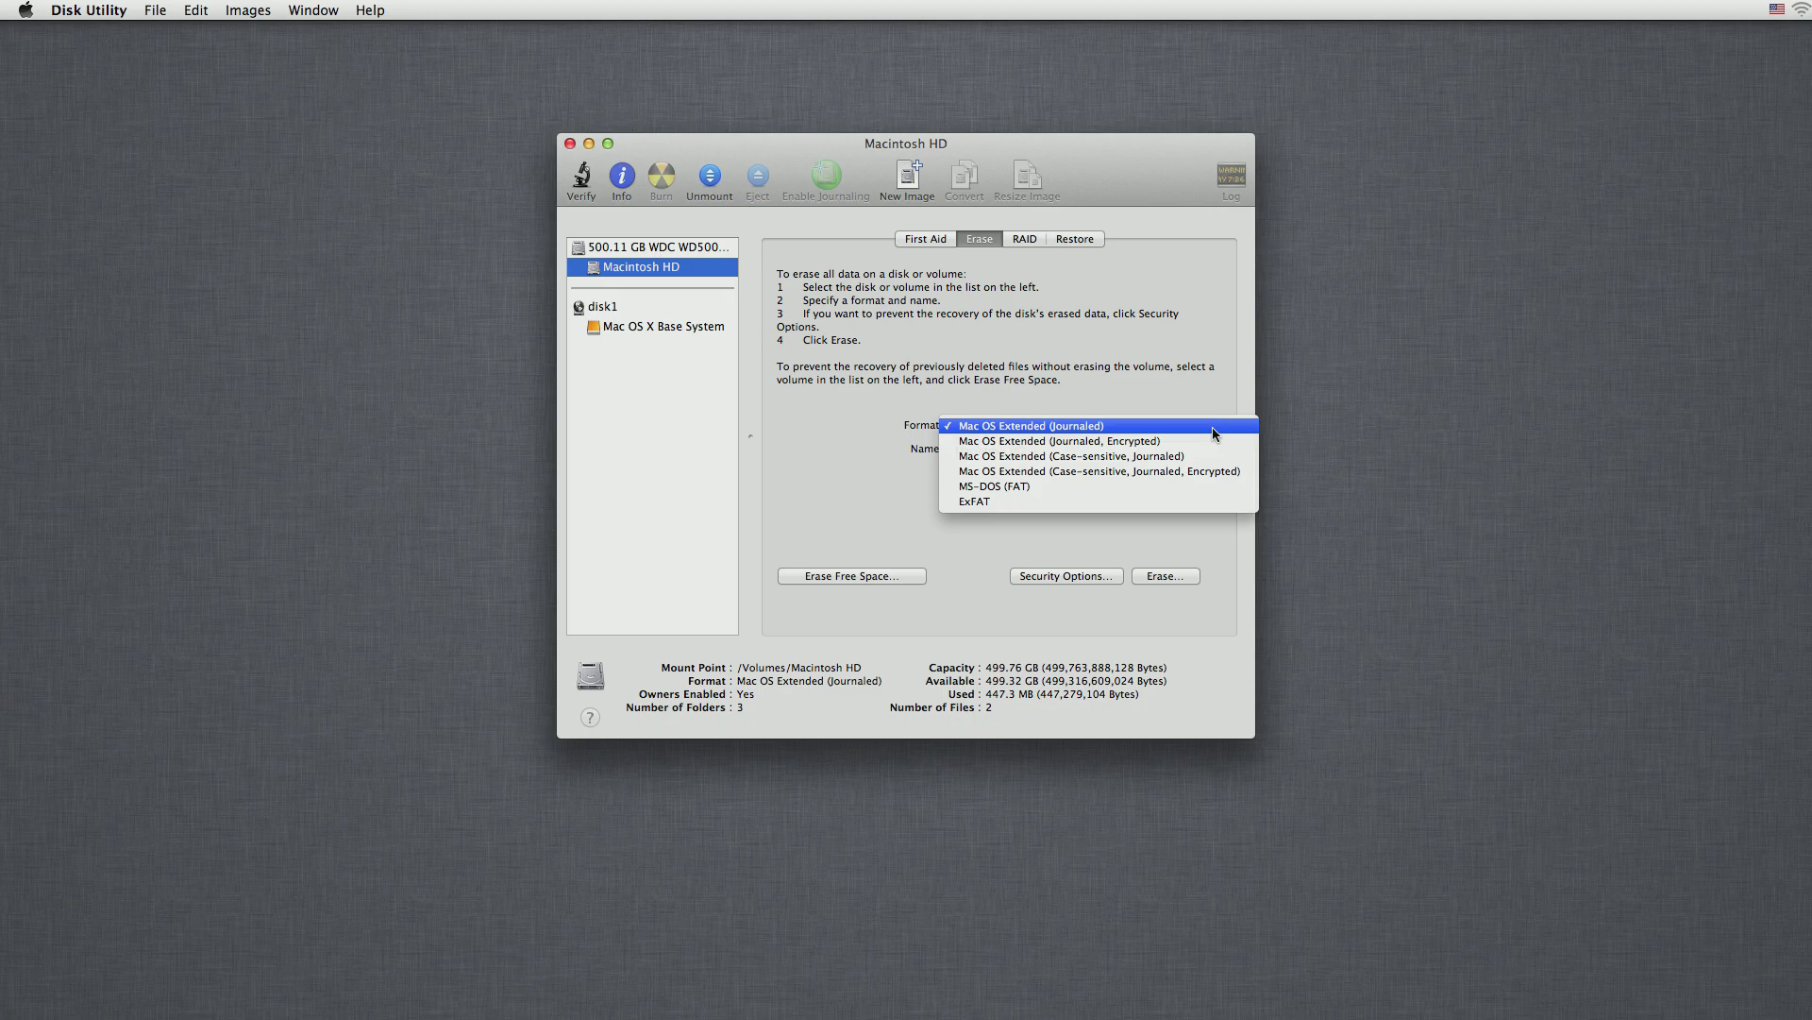
left_click(1212, 427)
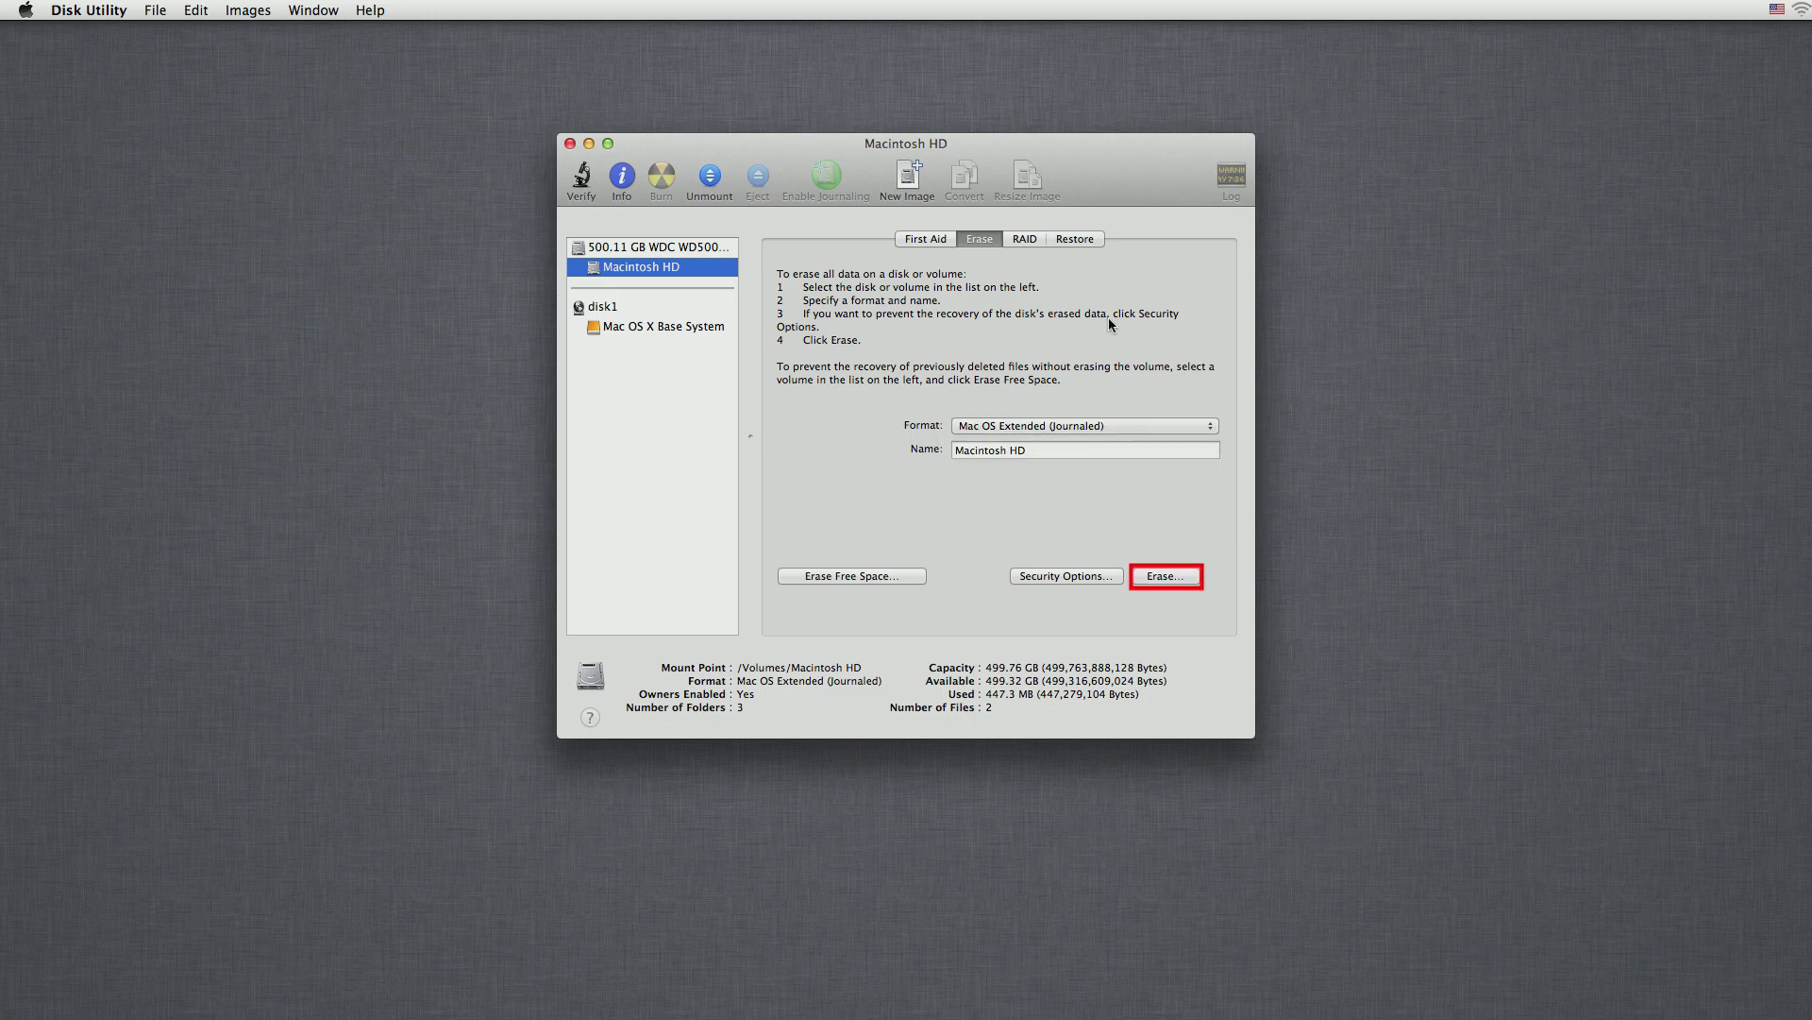
left_click(1184, 577)
key("Escape")
- Quit Disk Utility and start Reinstall OS X to launch the Mountain Lion installer
key("super+q")
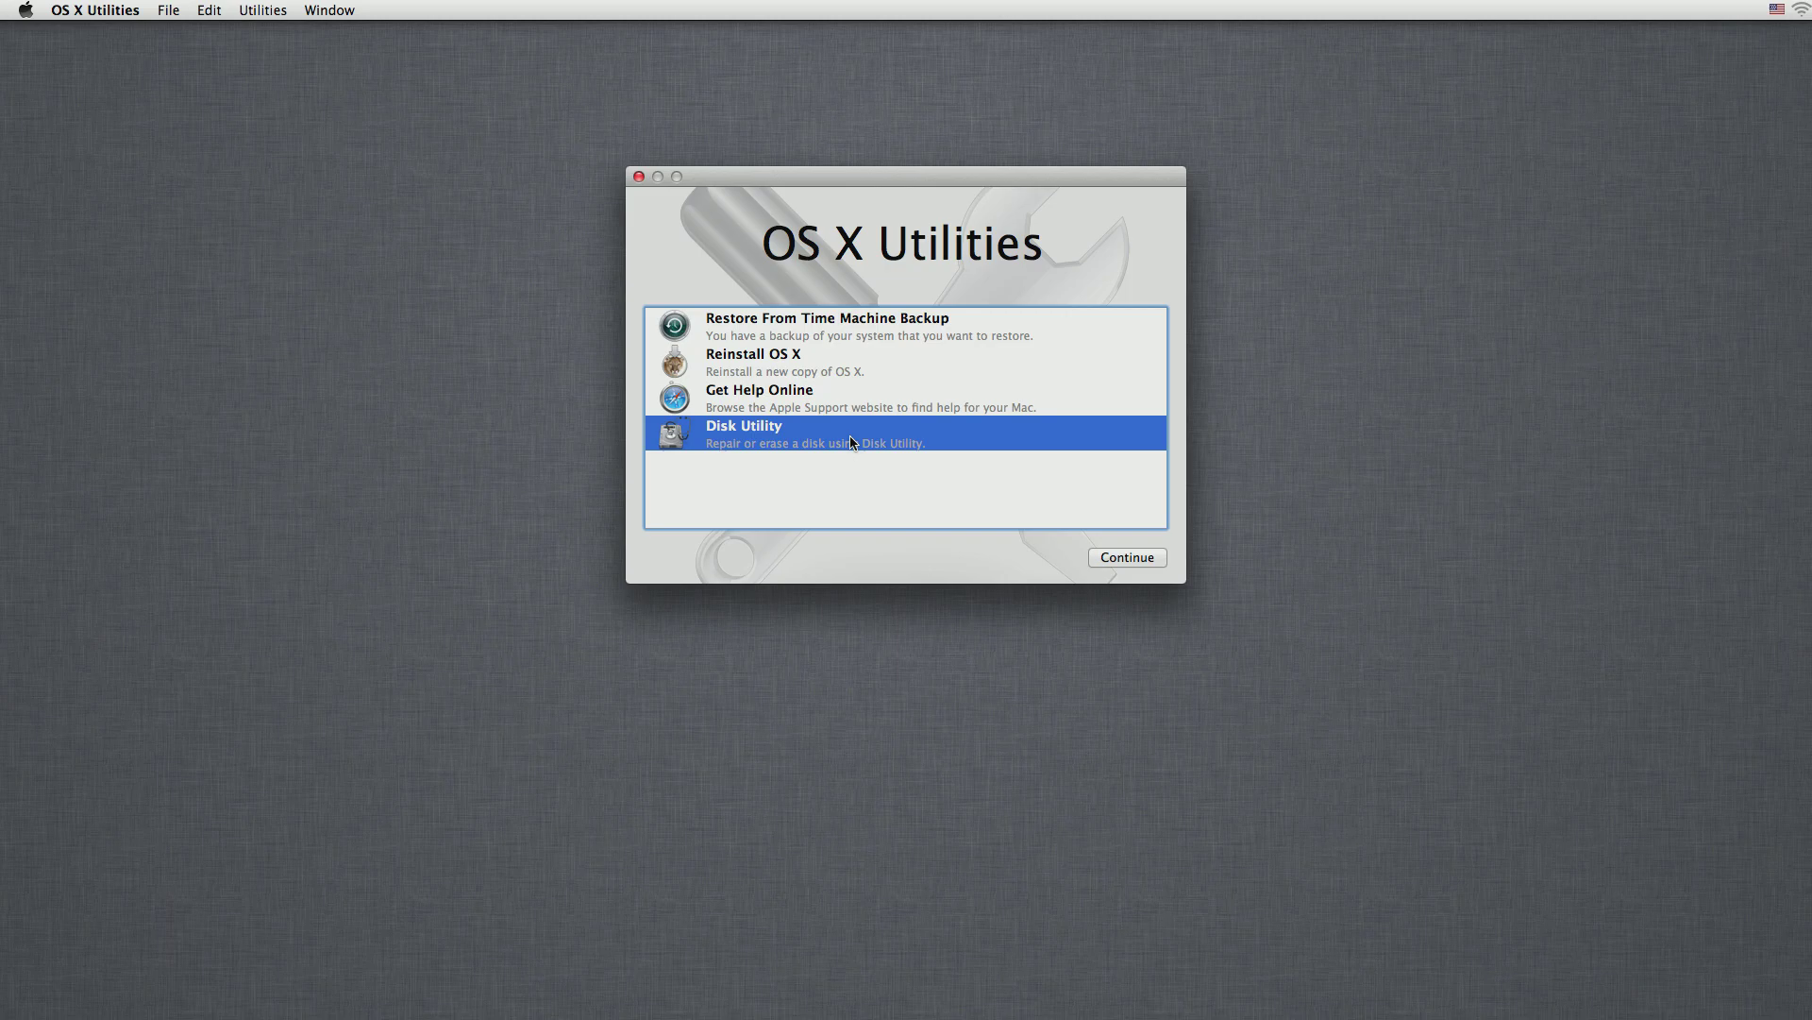
key("Up")
key("Up")
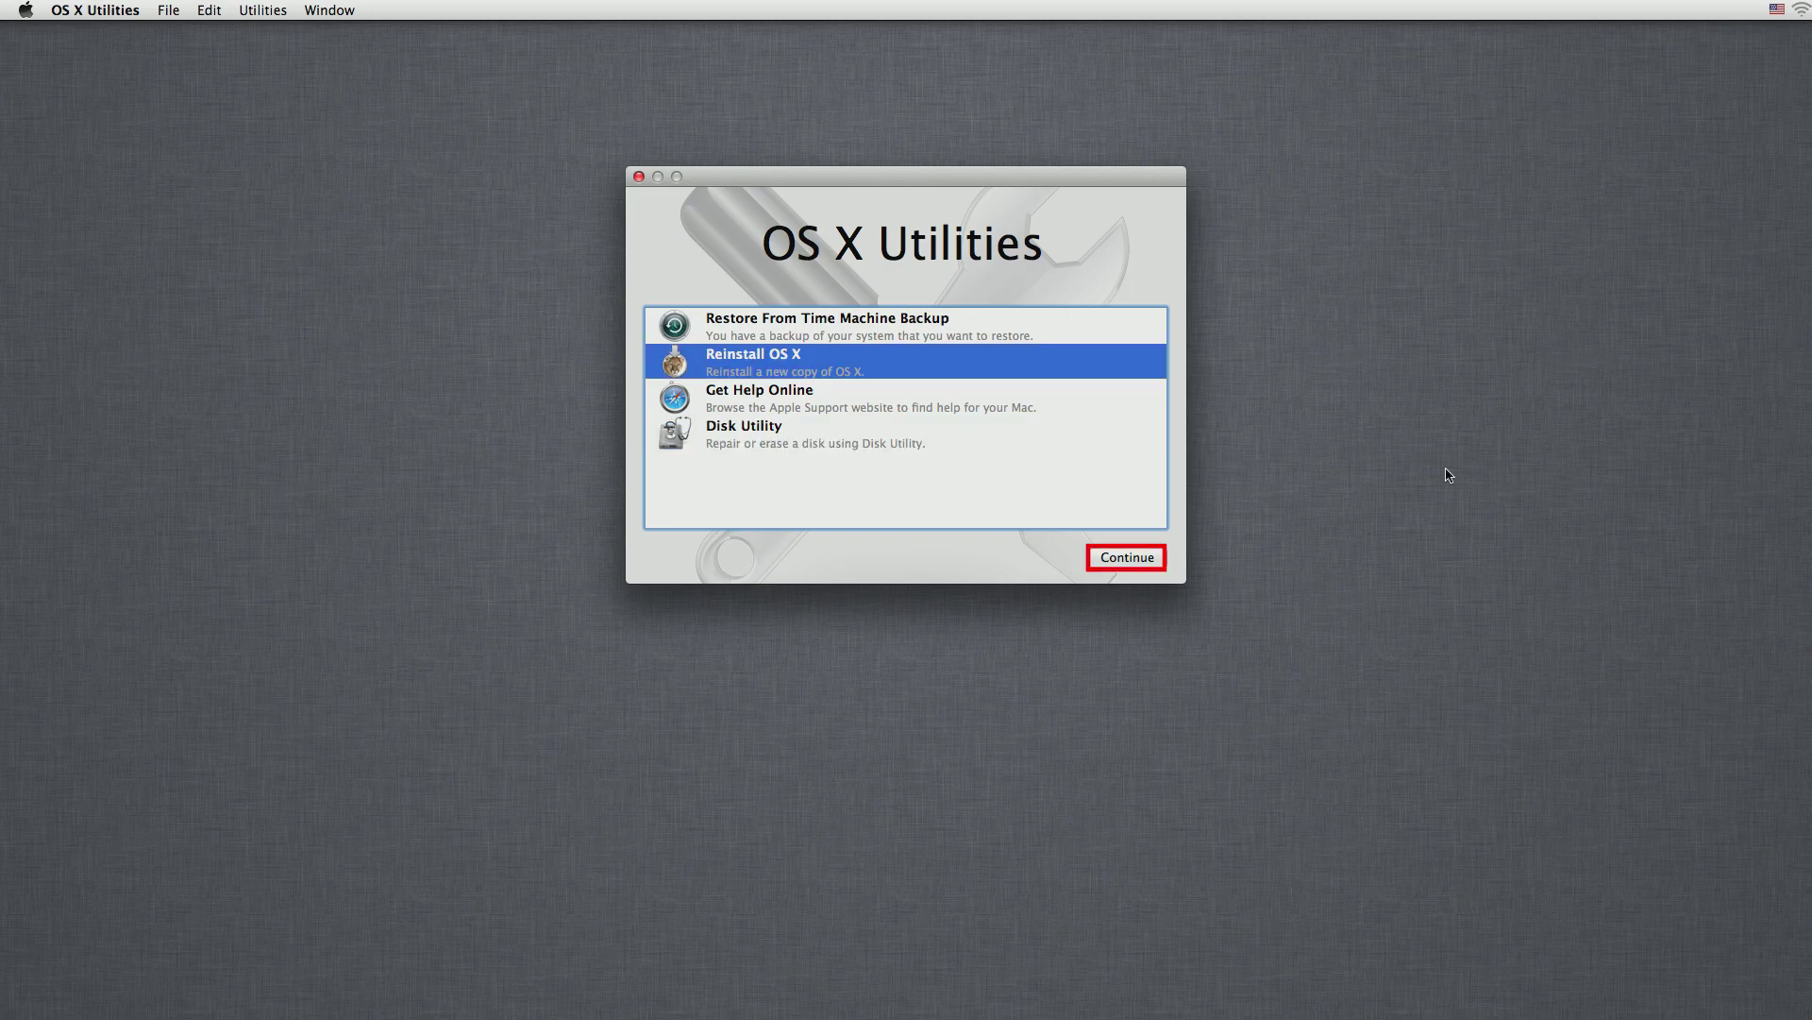
left_click(1133, 560)
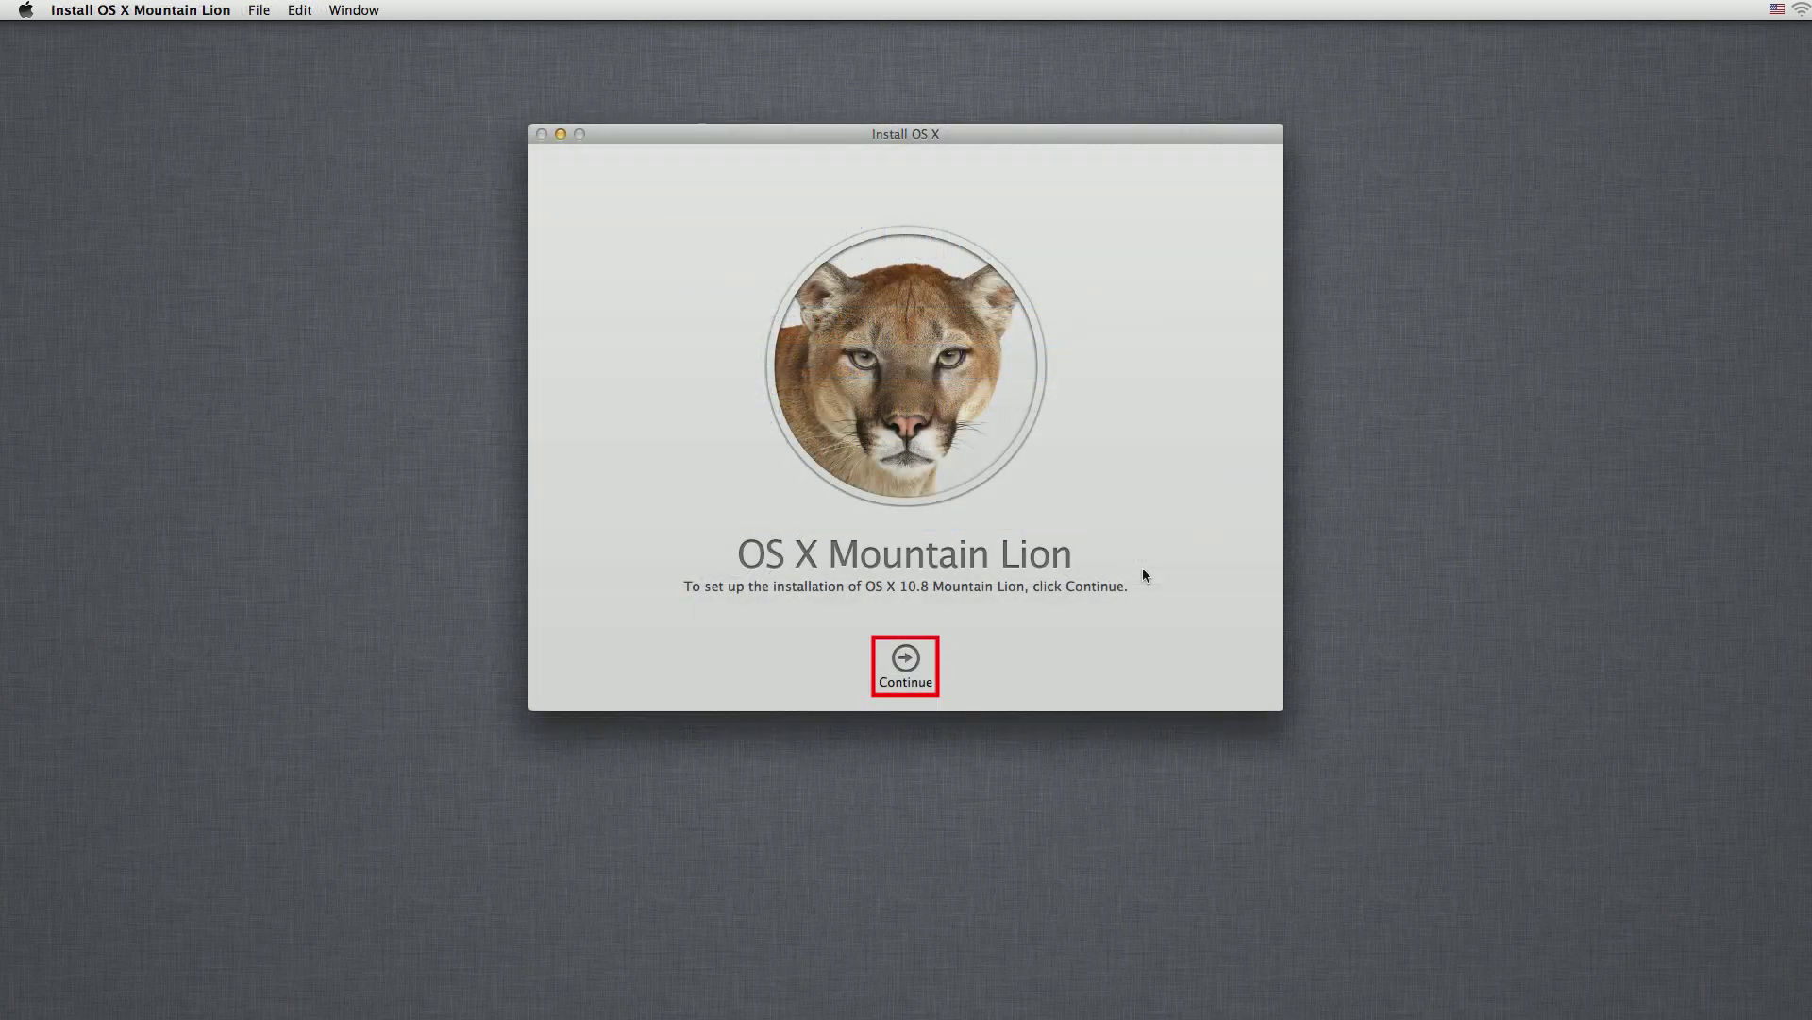
left_click(871, 645)
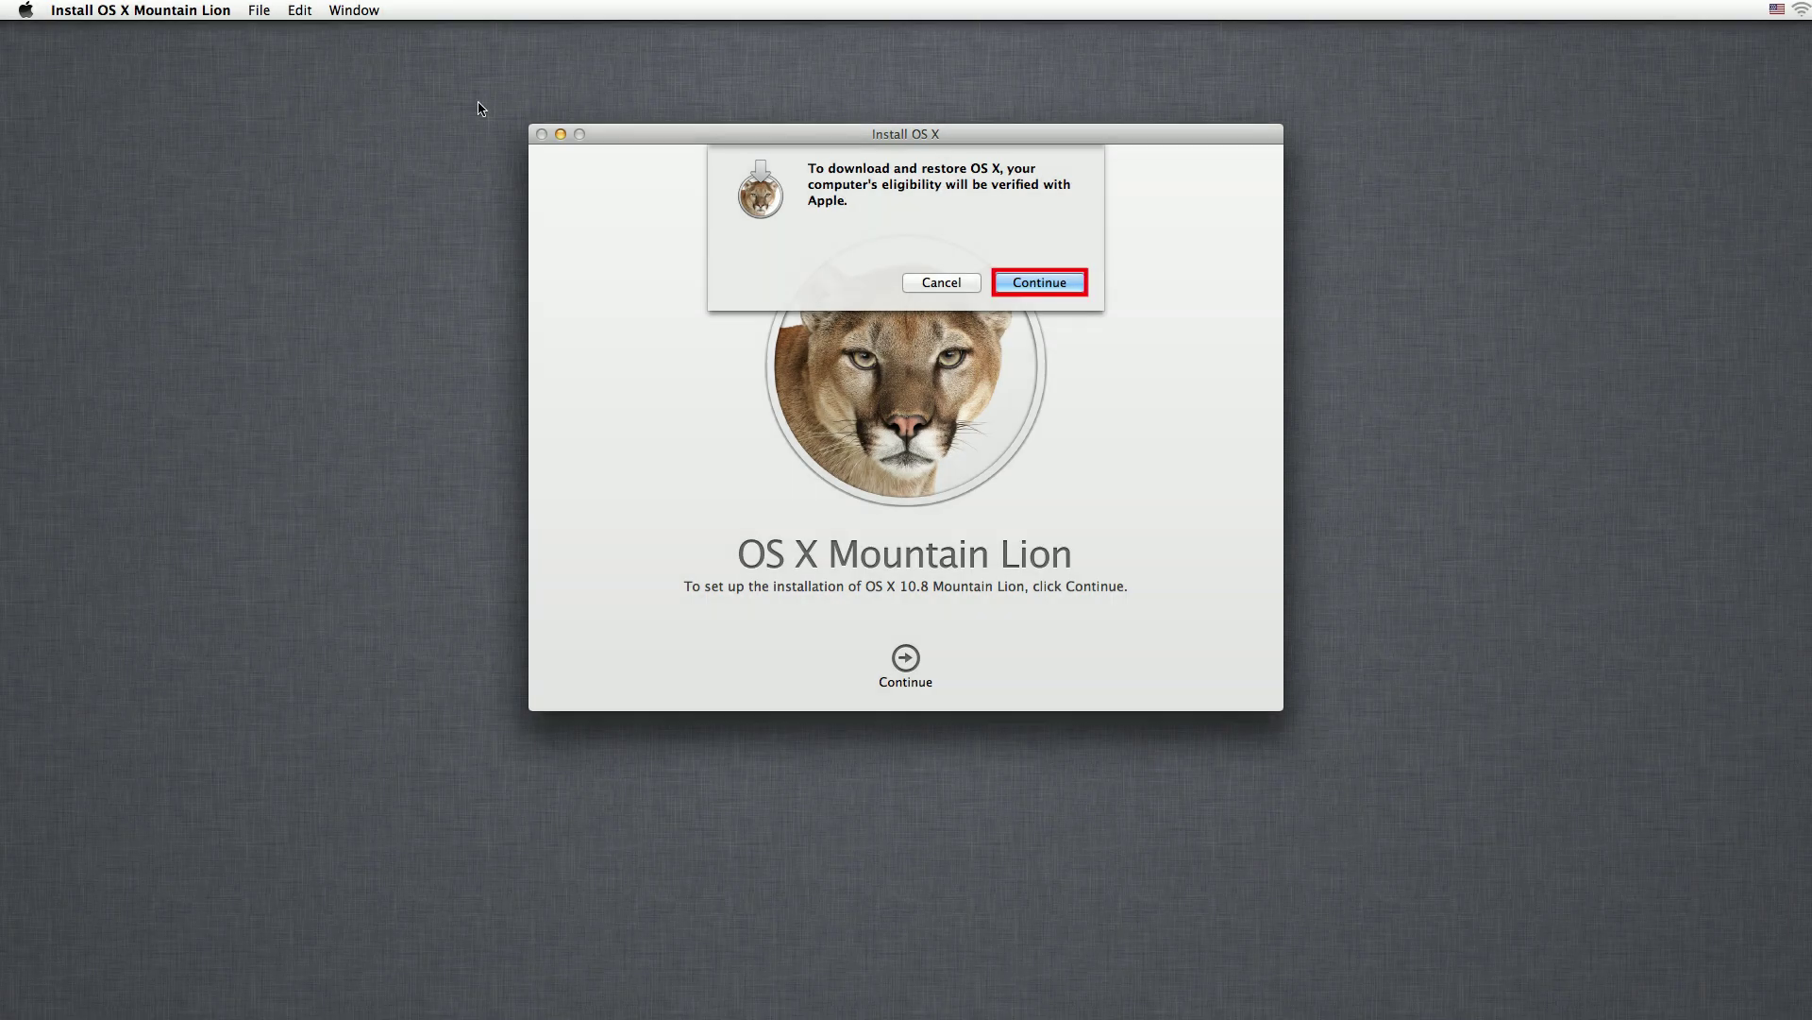
- Allow eligibility verification, agree to the license, and install Mountain Lion onto Macintosh HD
left_click(1049, 281)
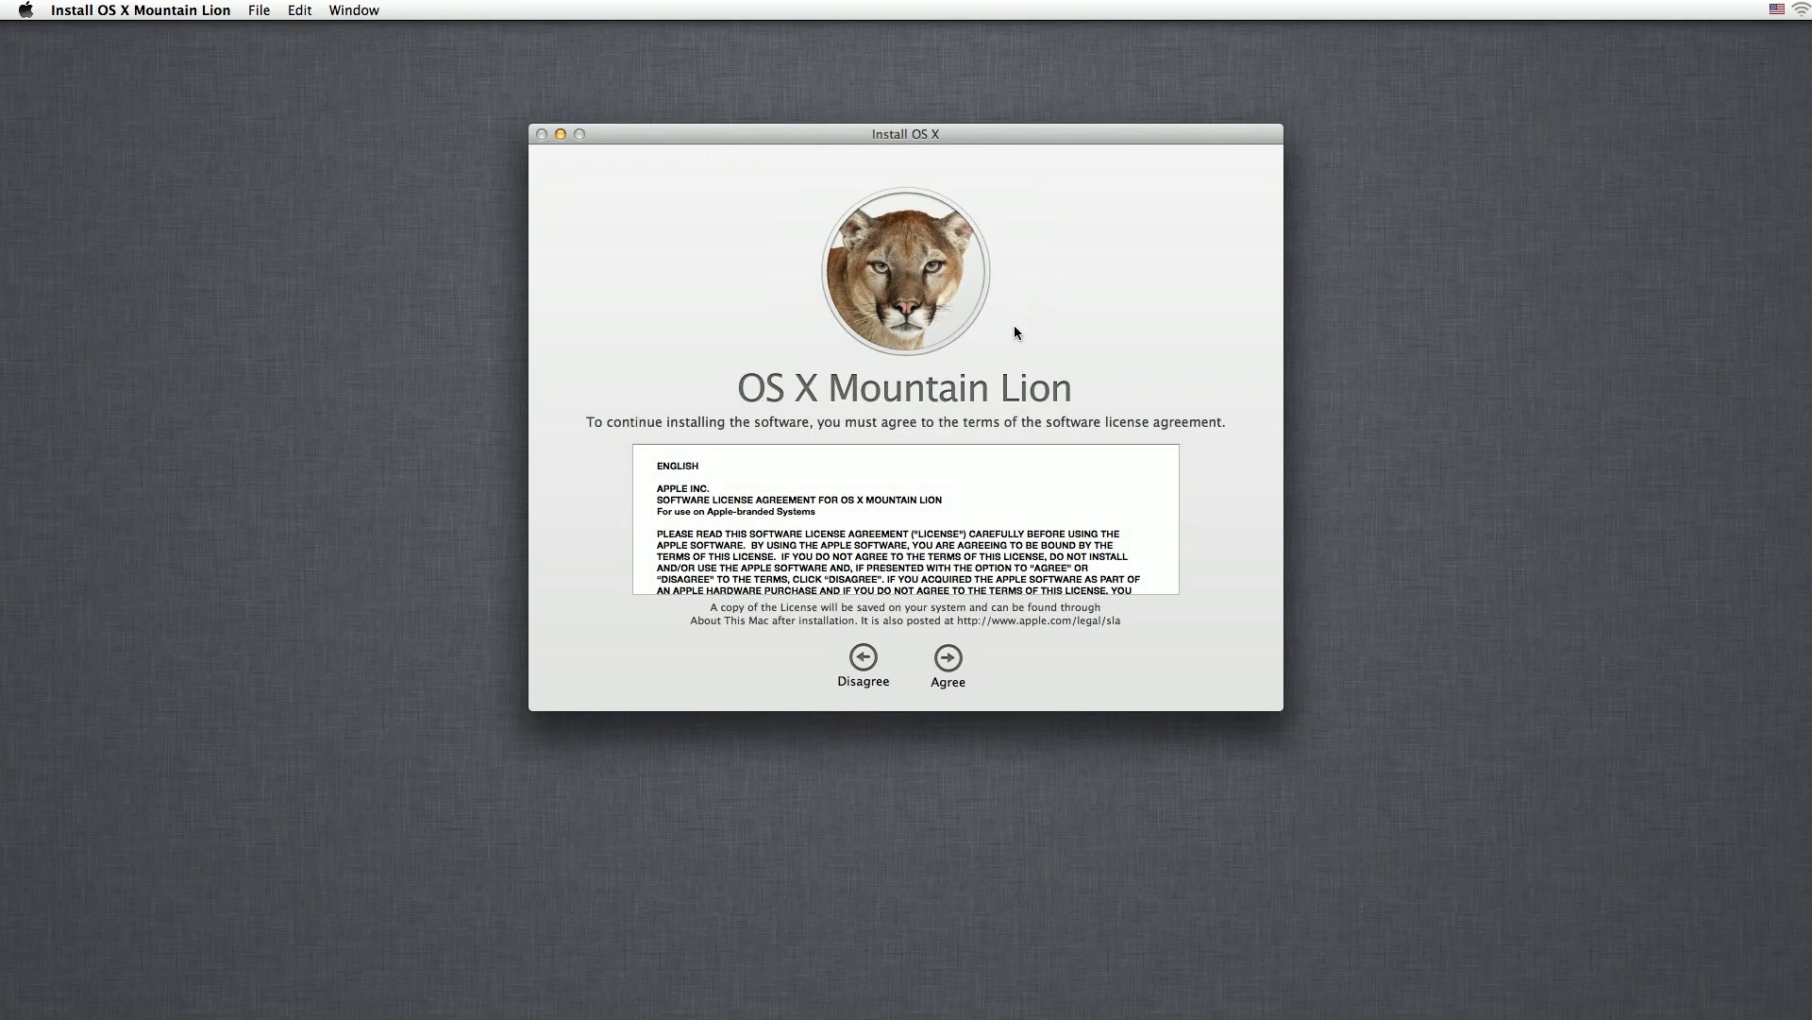
left_click(950, 659)
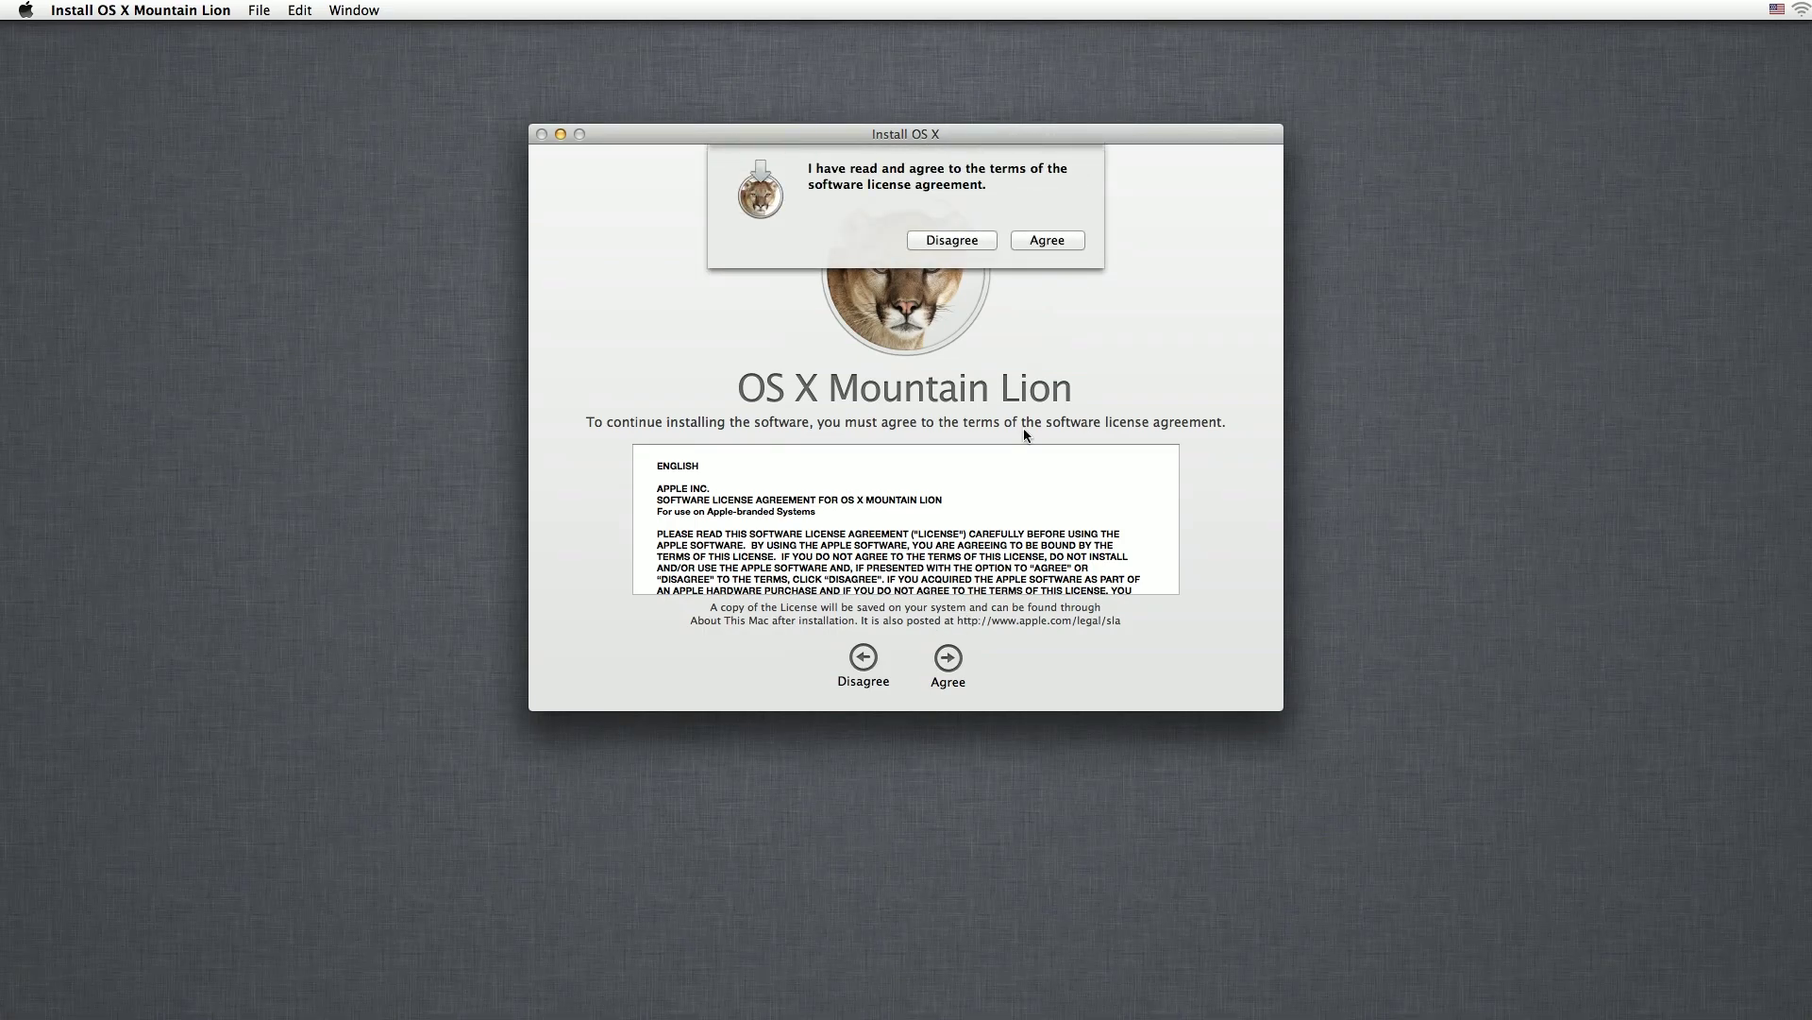
left_click(1036, 236)
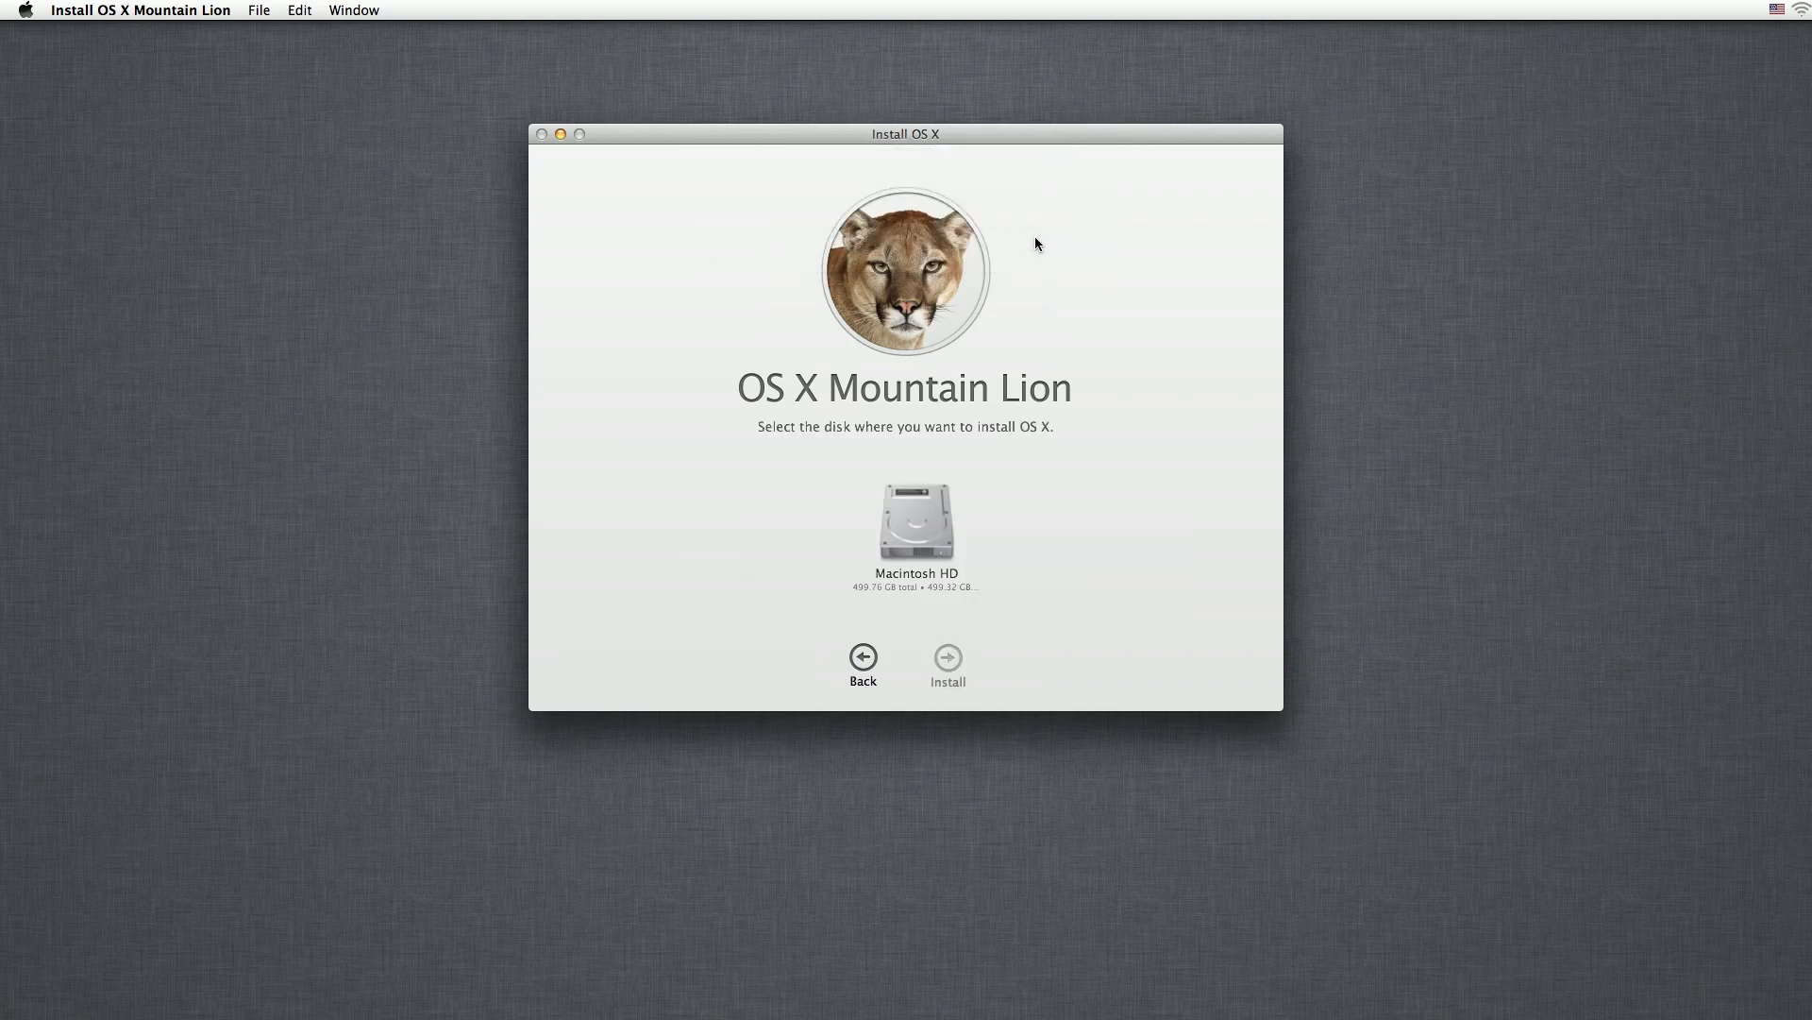
left_click(930, 529)
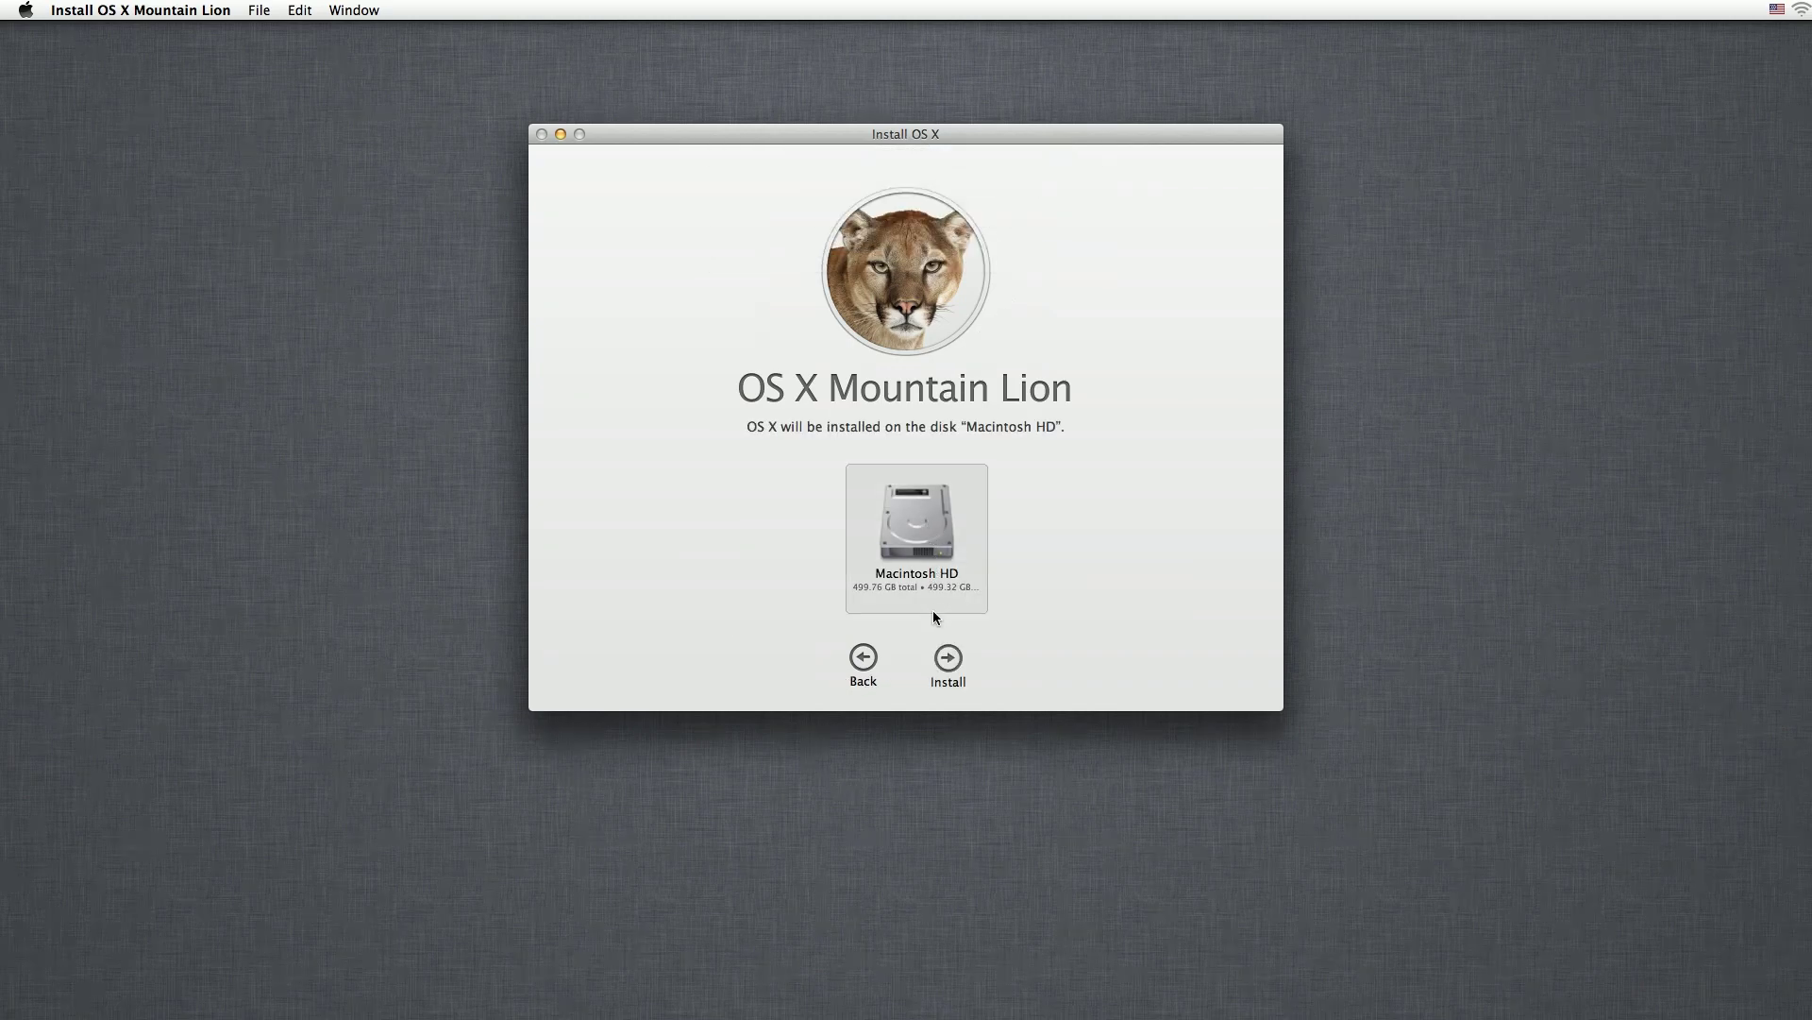
left_click(946, 656)
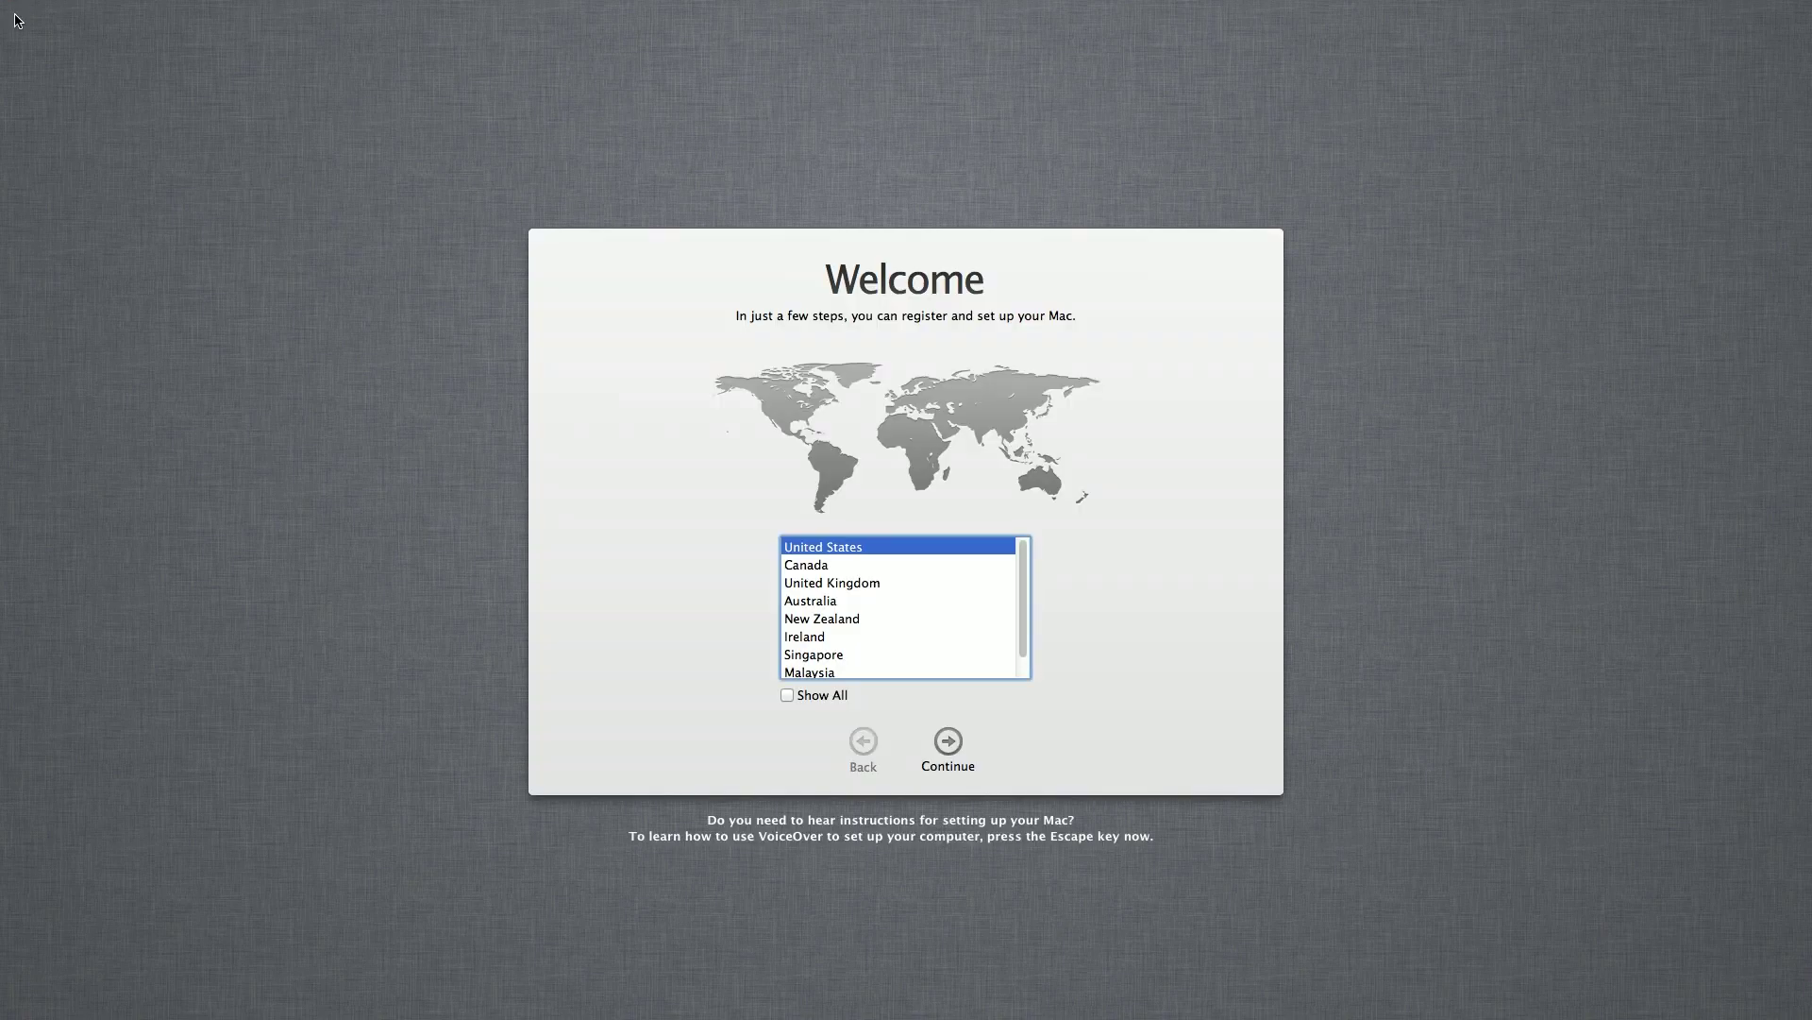
- Select United Kingdom as the country and continue to the keyboard selection
key("Down")
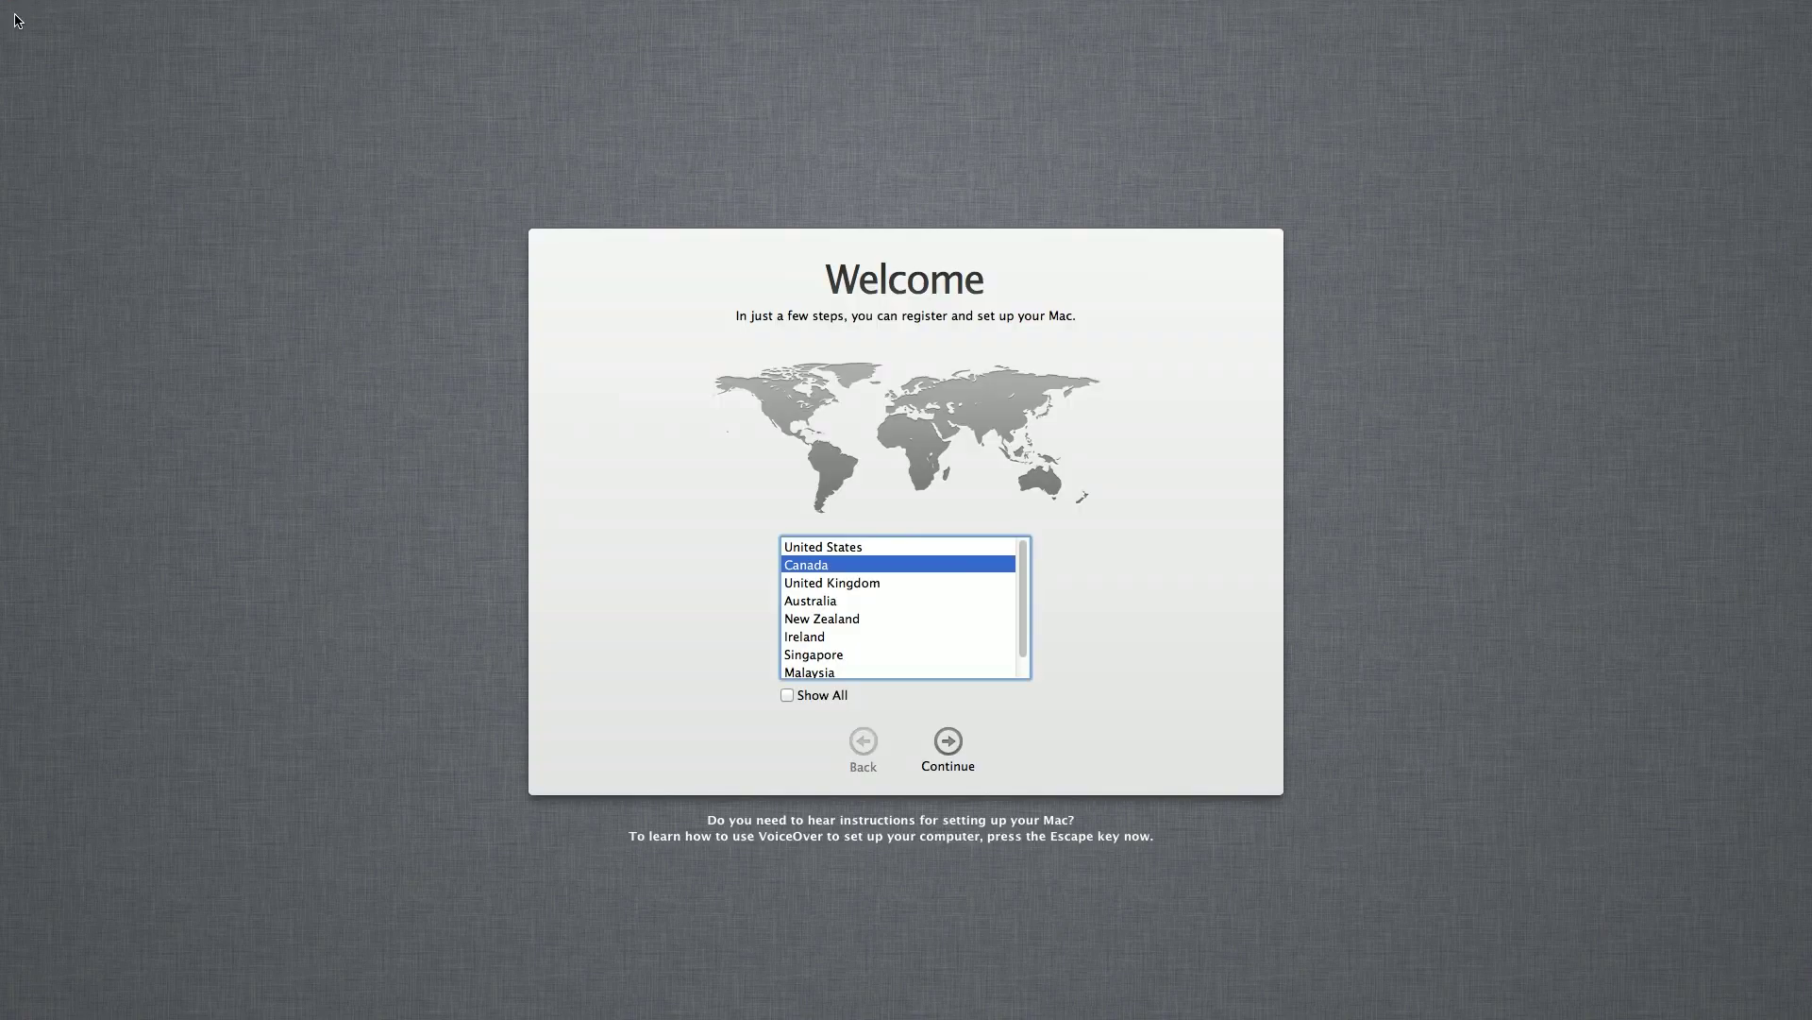
key("Down")
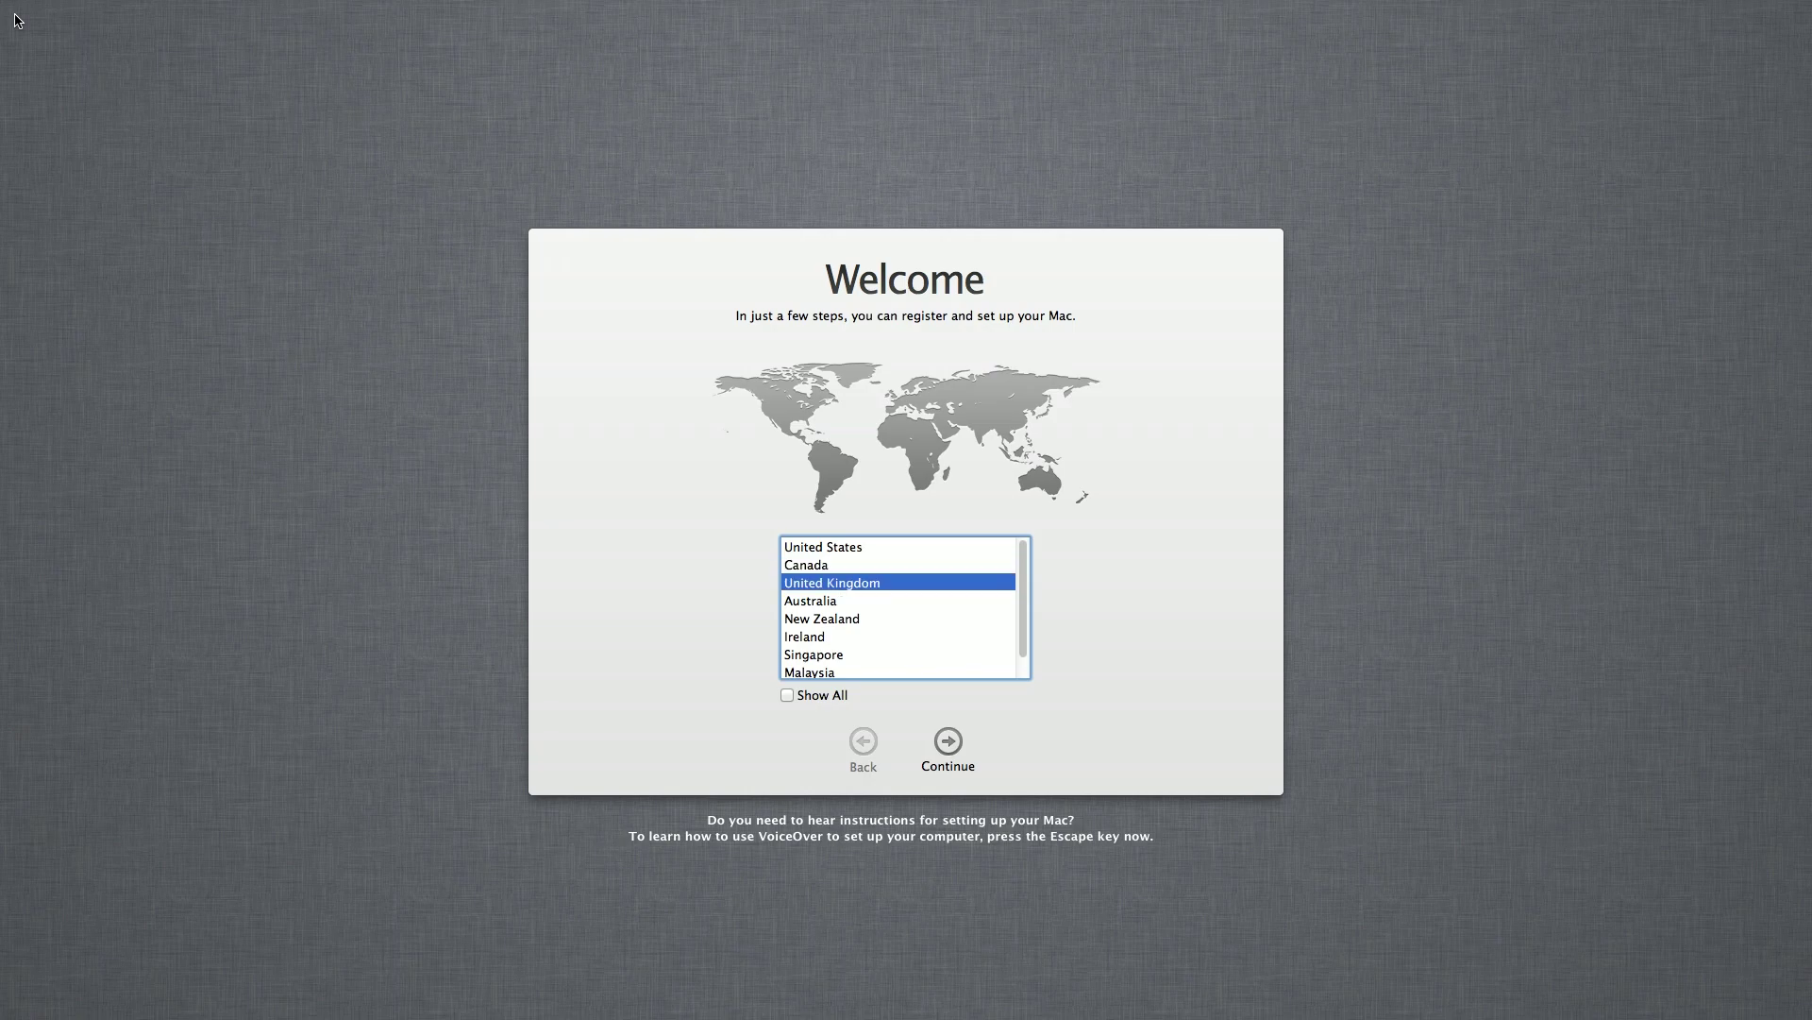
key("Tab")
key("Tab")
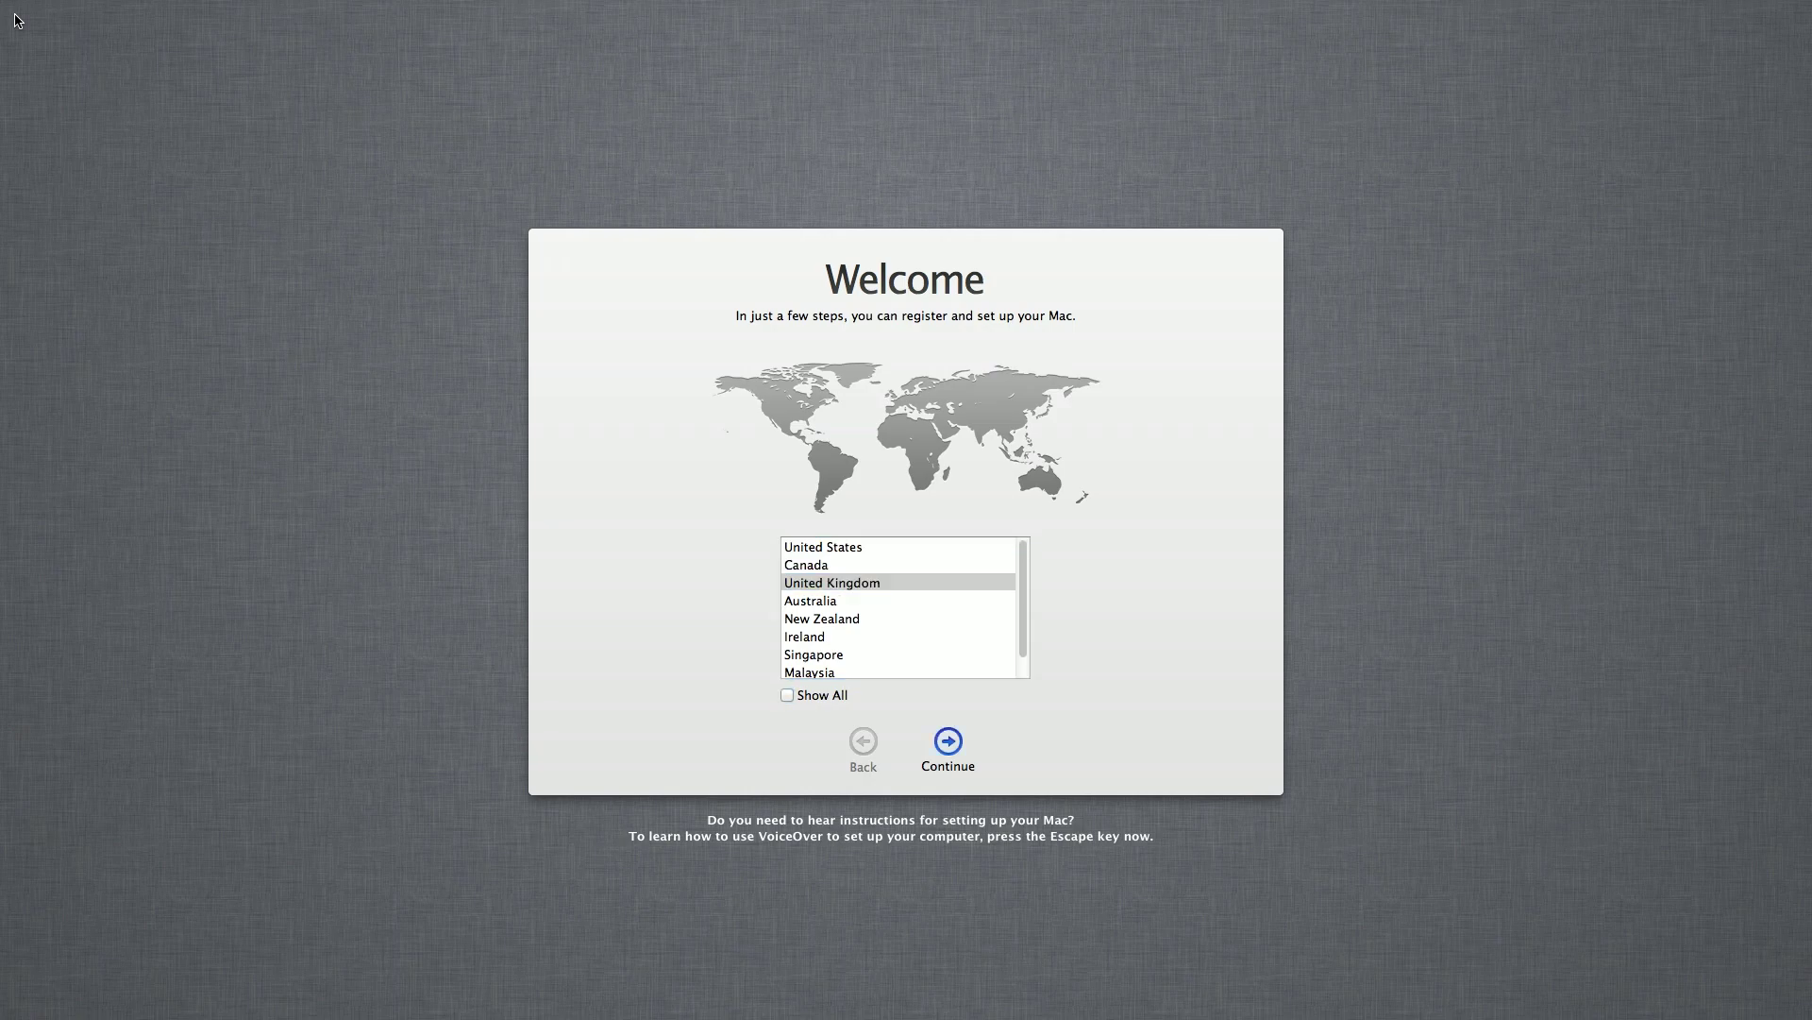
key("space")
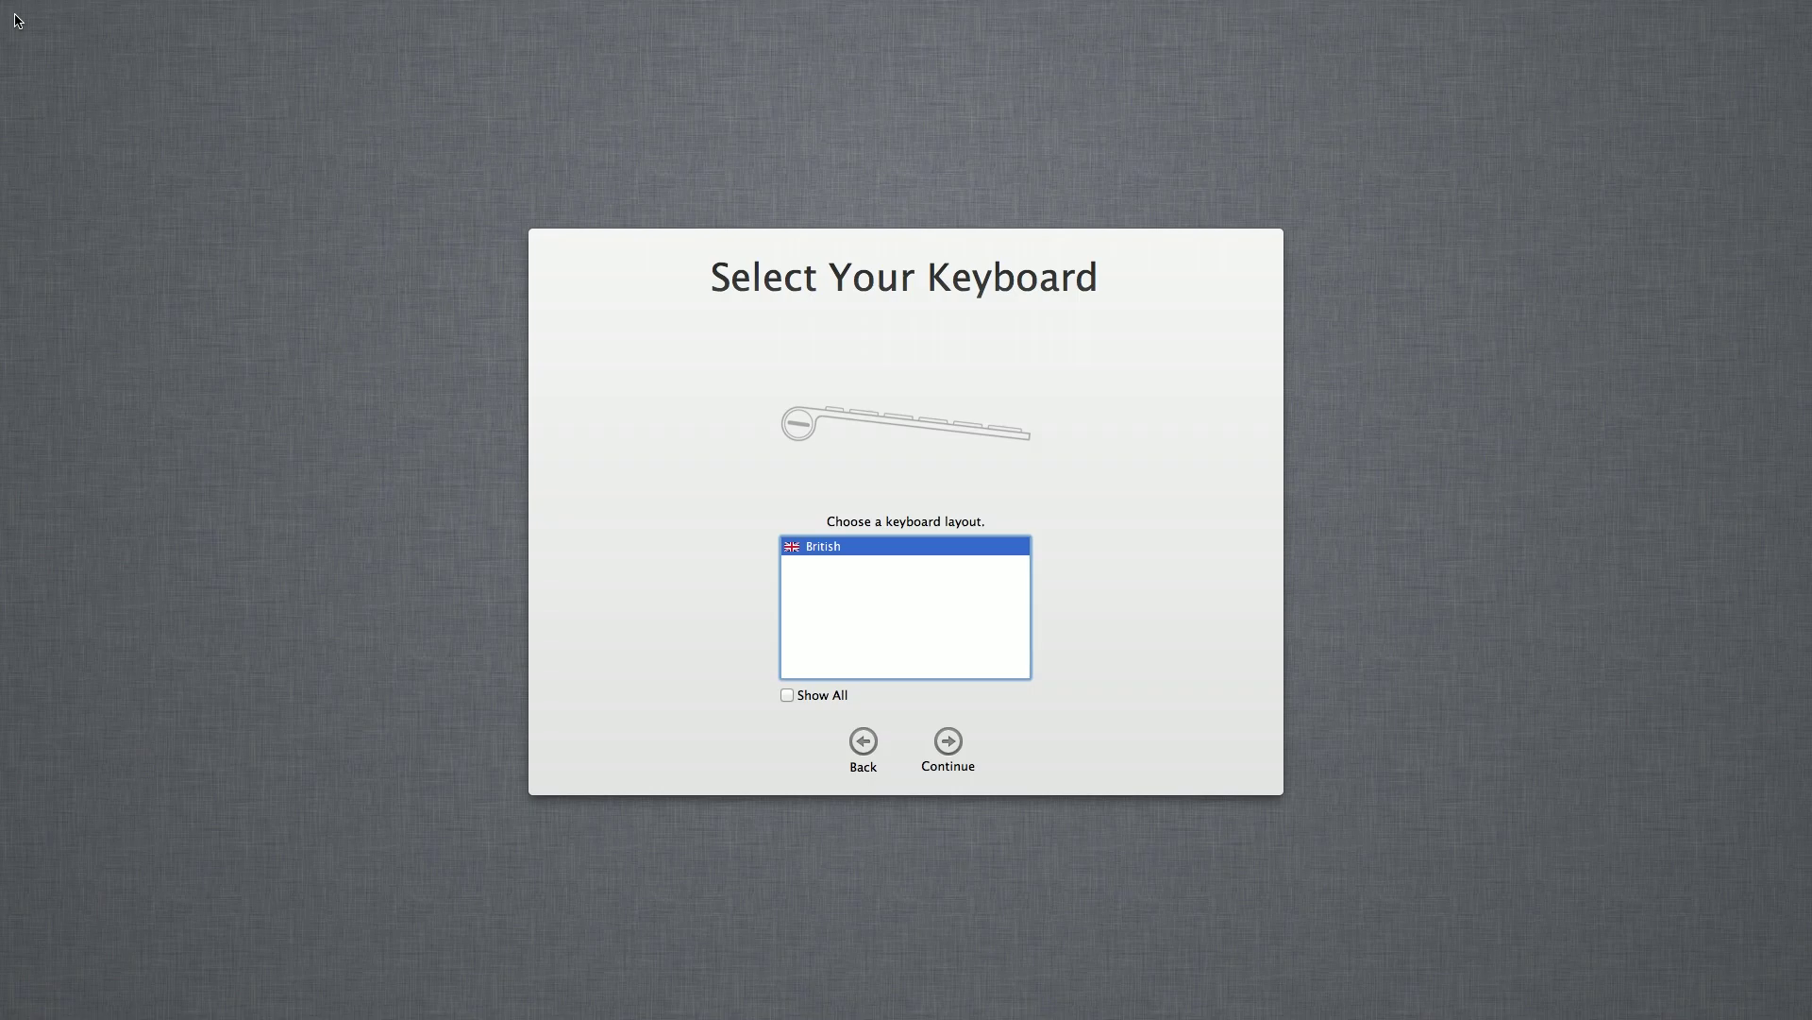
- Keep the British keyboard layout and choose not to transfer any information
key("Tab")
key("Tab")
key("Tab")
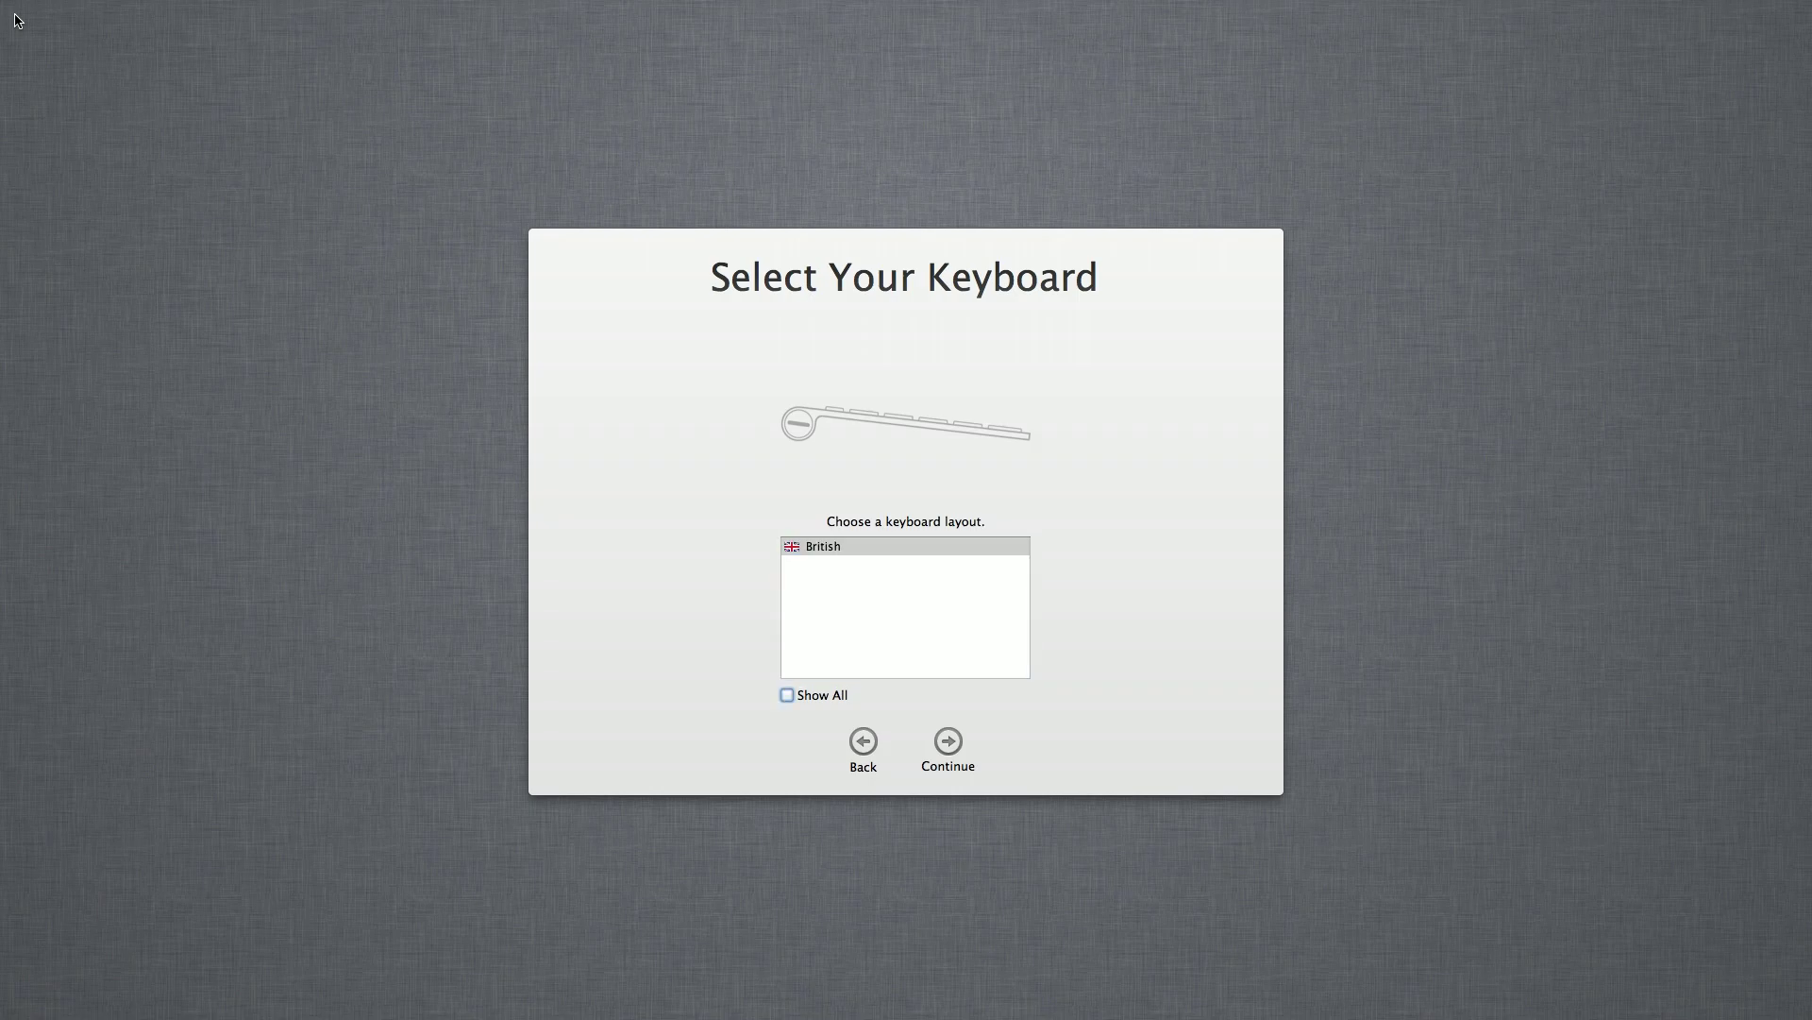
key("space")
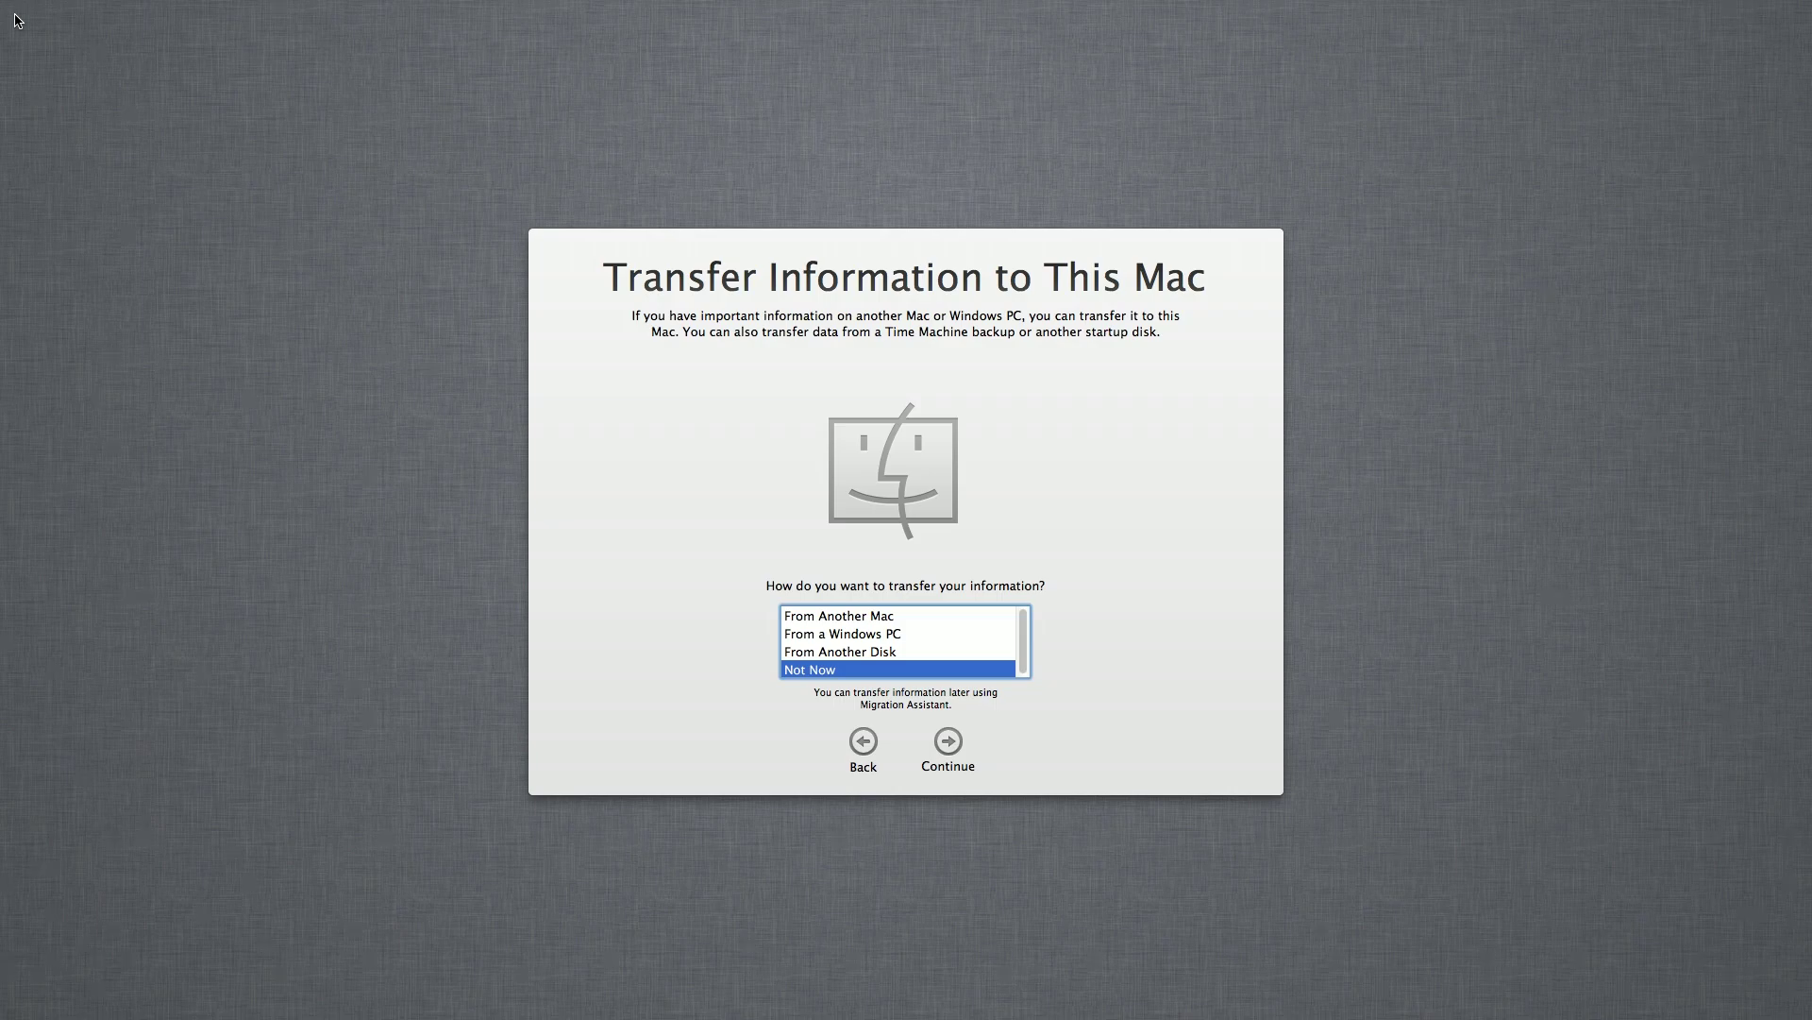
key("Tab")
key("Tab")
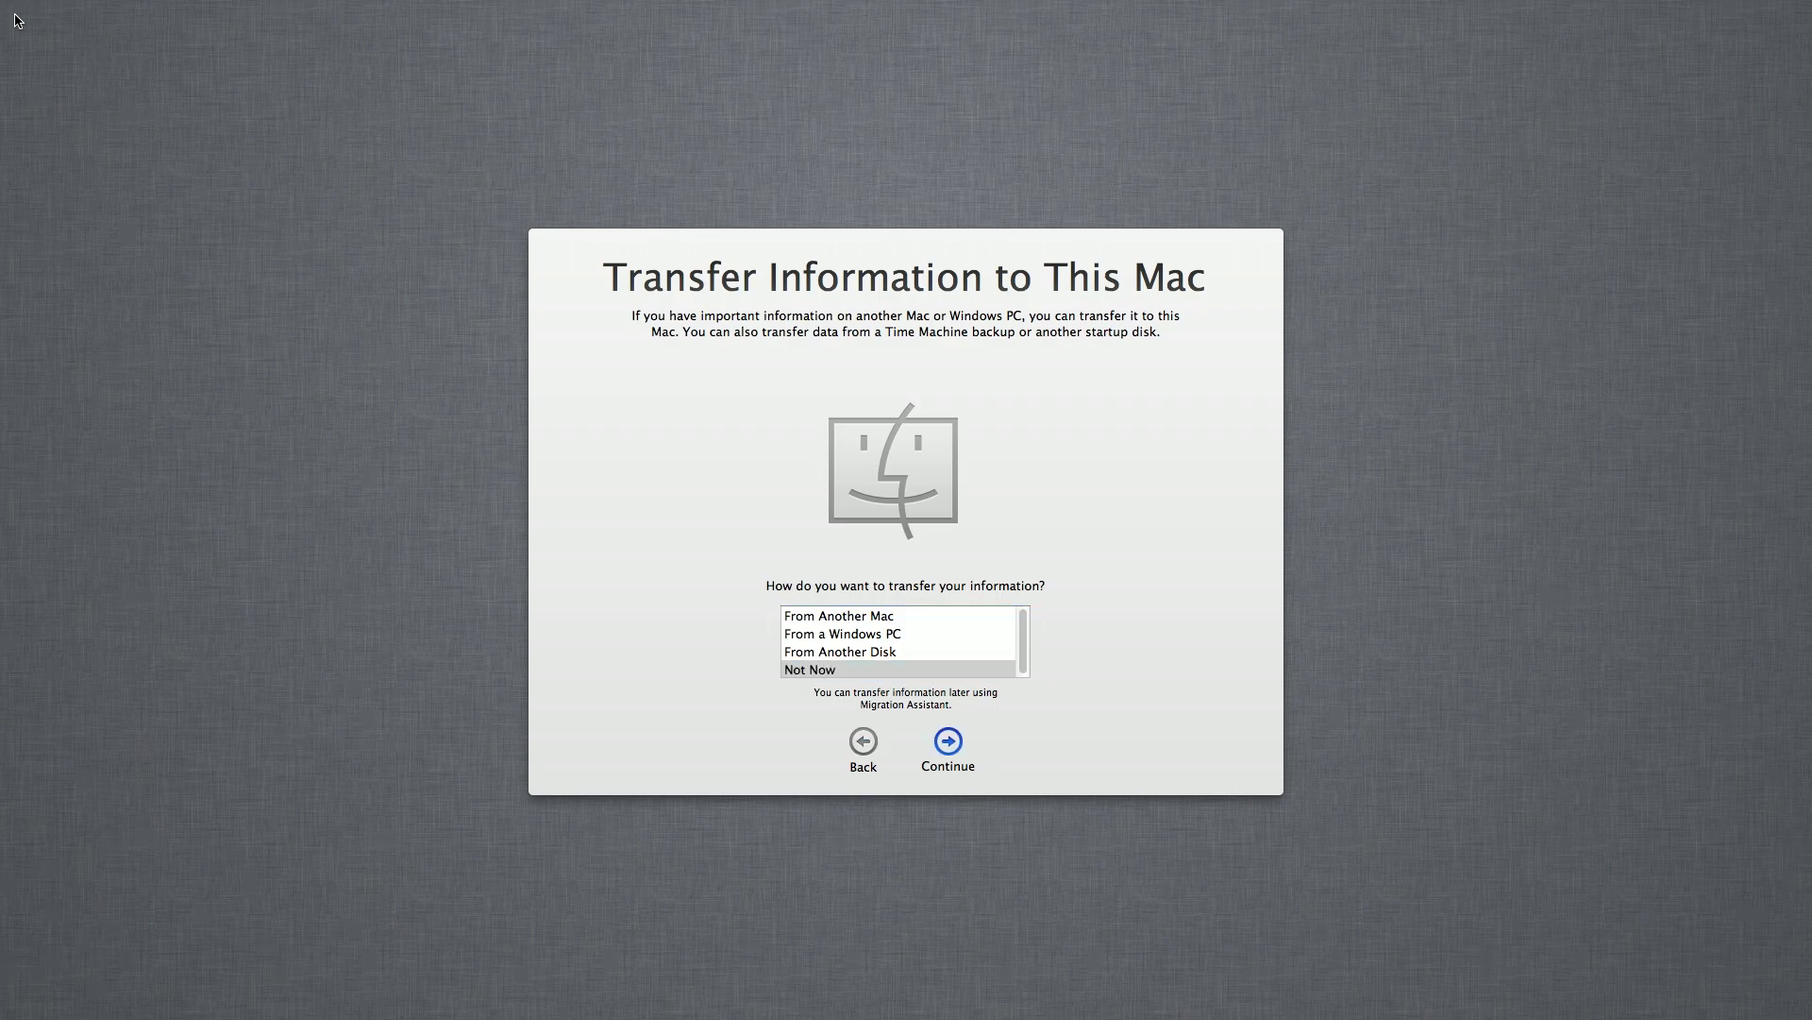
key("space")
- Decline Location Services, confirm the prompt, and skip the Apple ID sign-in
key("Tab")
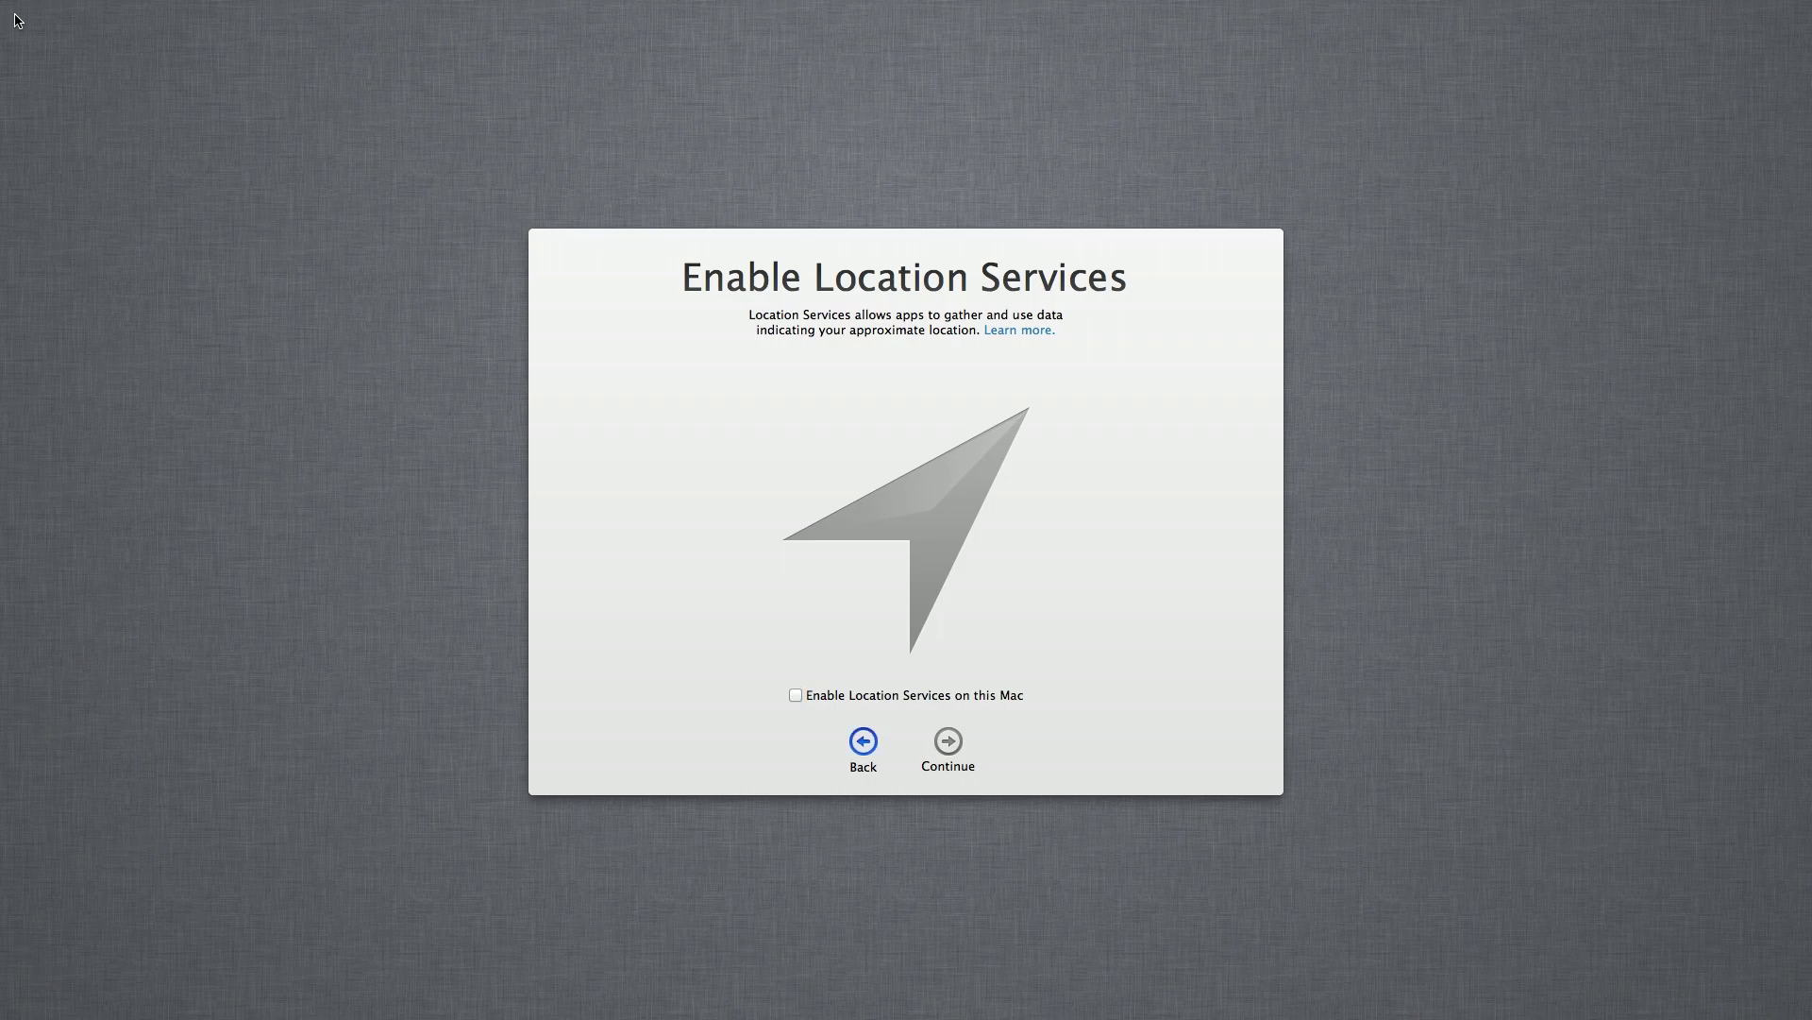
key("Tab")
key("space")
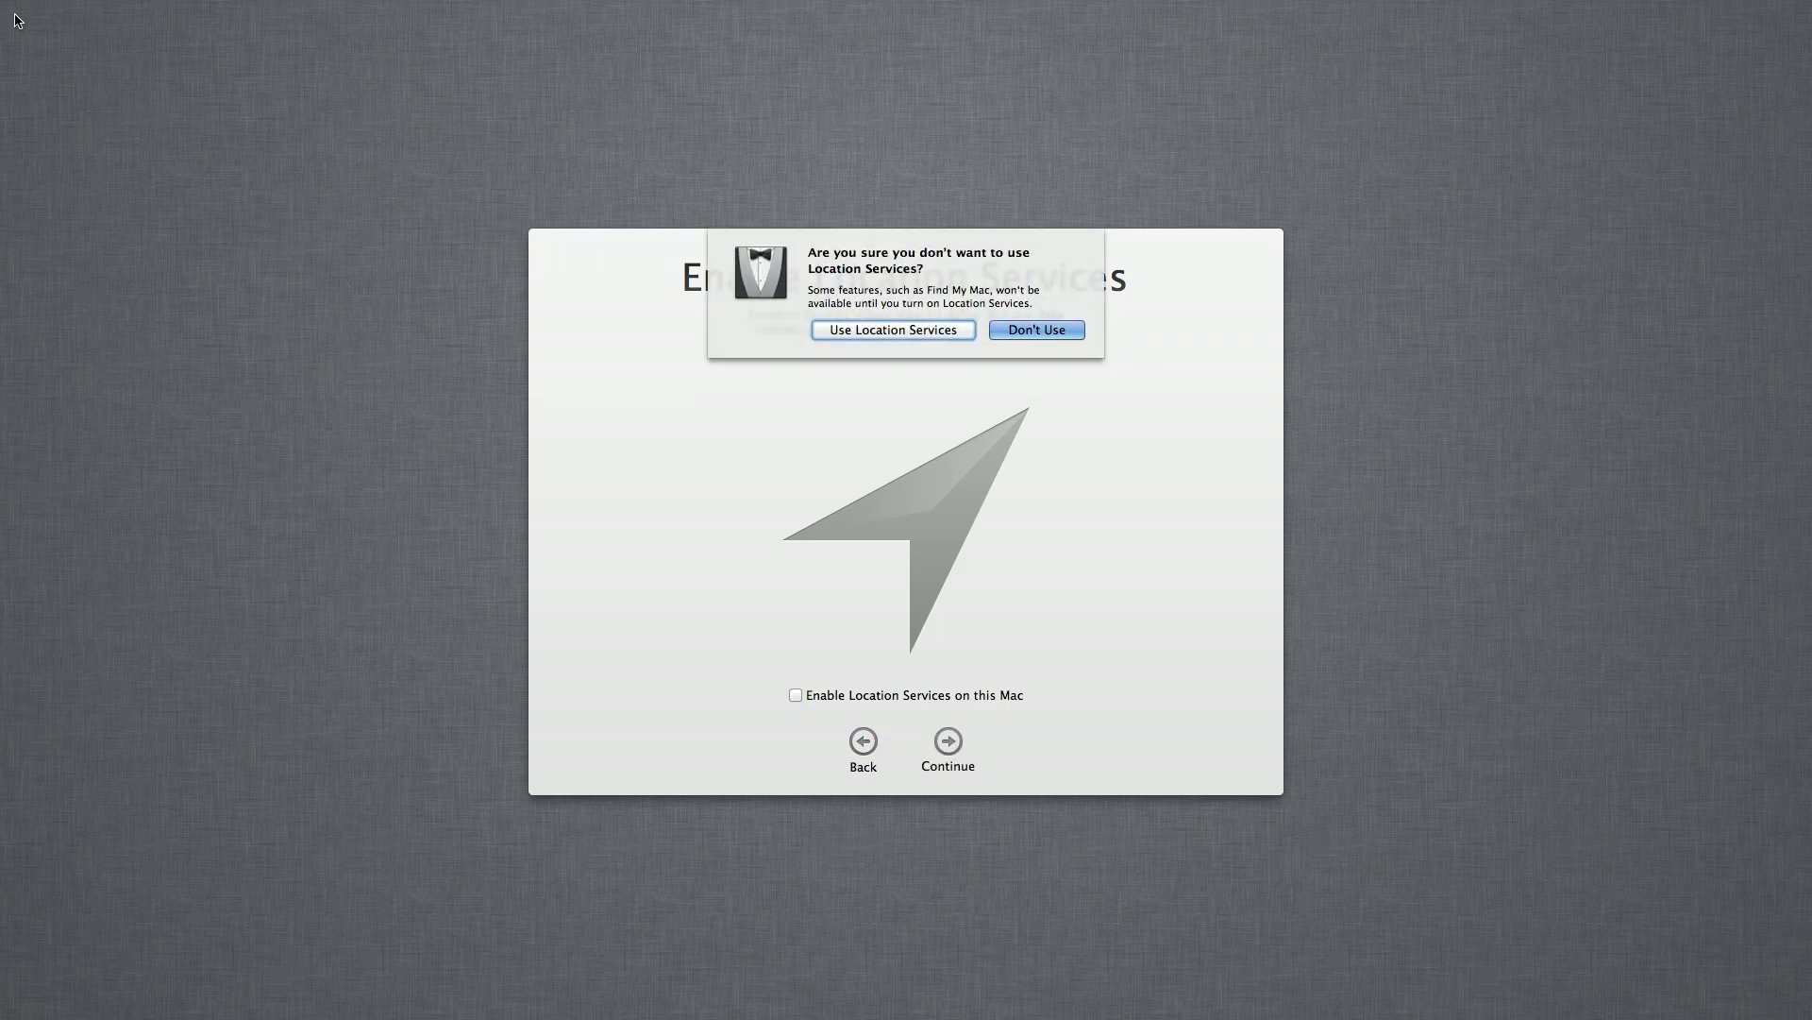
key("space")
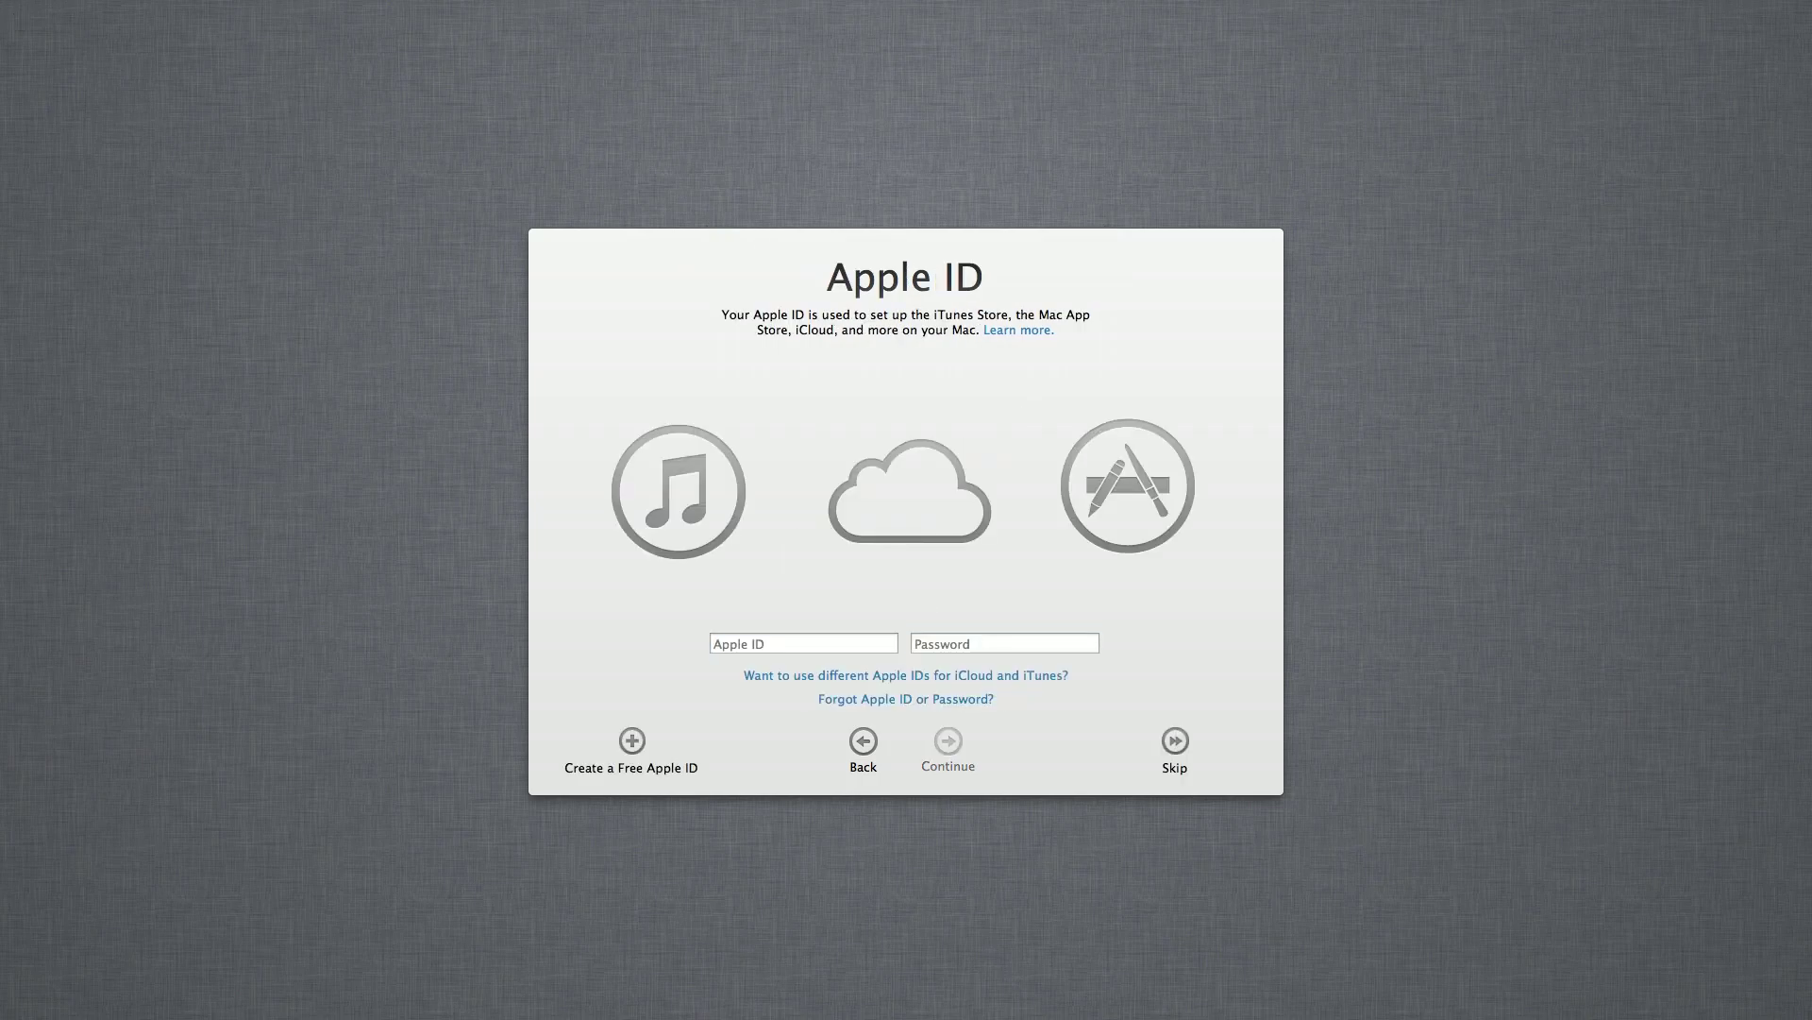
key("Tab")
key("Tab")
key("Tab")
key("Tab")
key("Tab")
key("space")
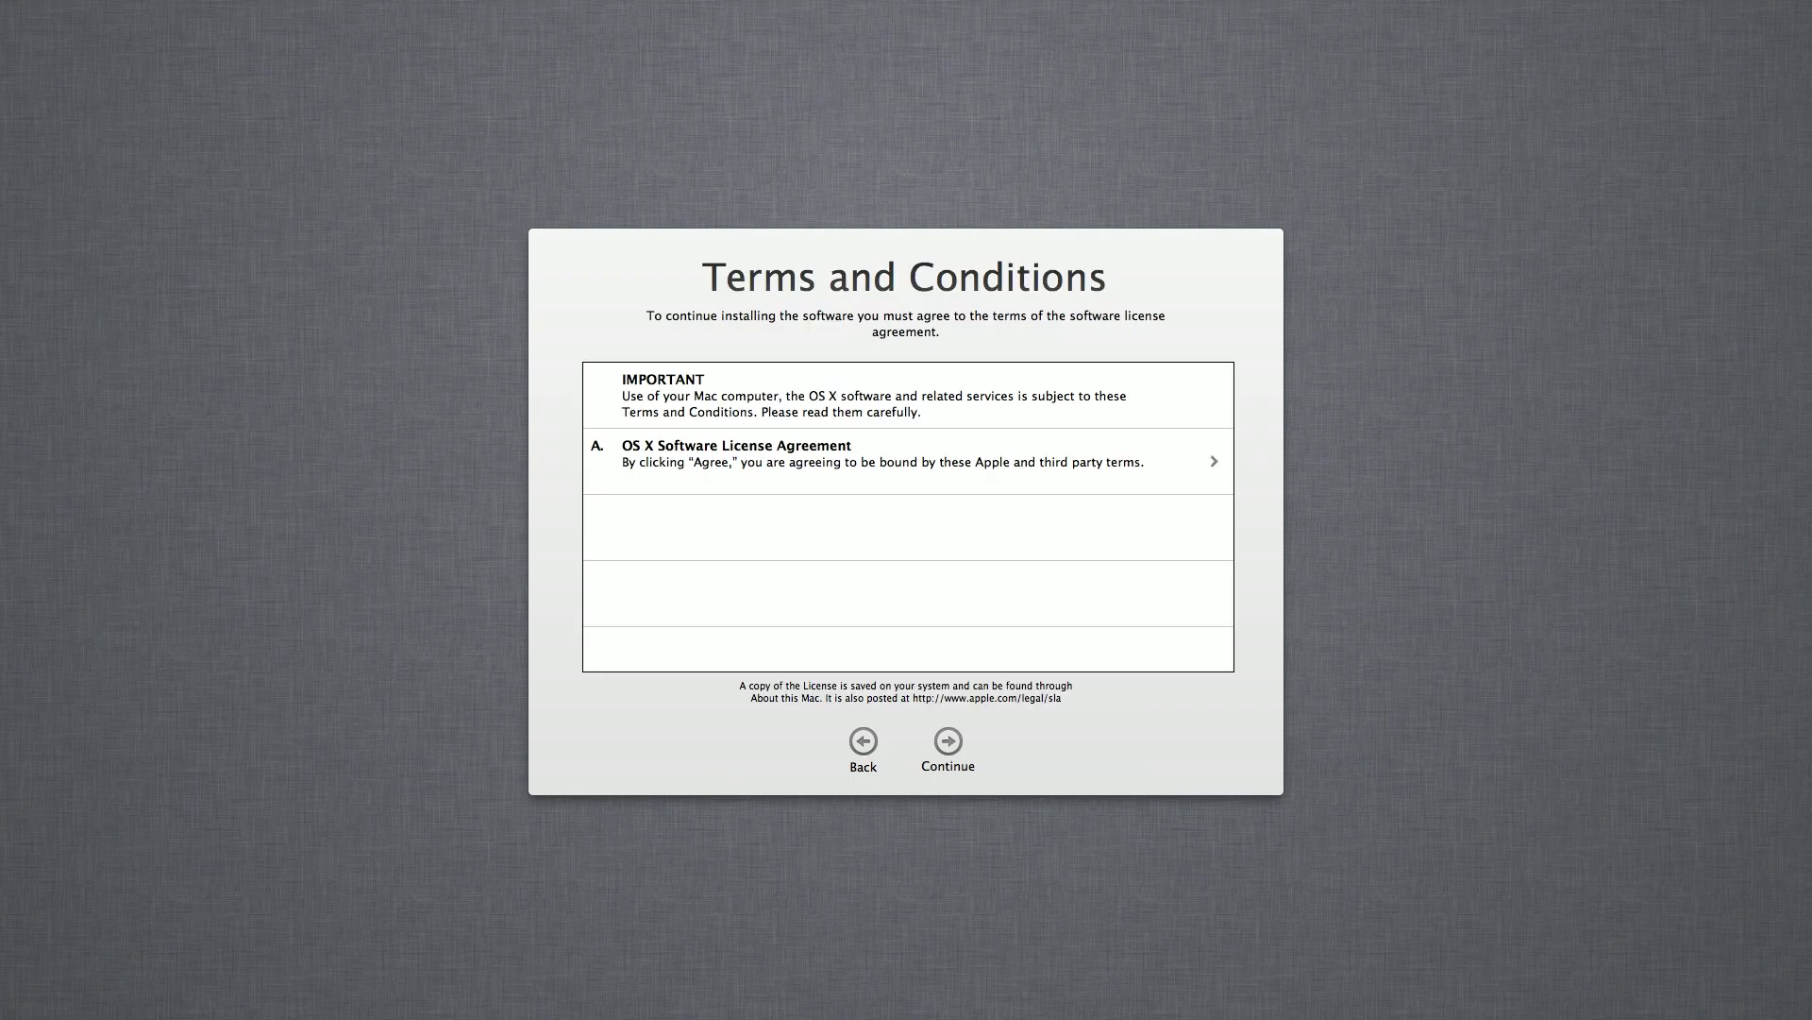
- Continue past Terms and Conditions and agree to the OS X Software License Agreement
key("Tab")
key("Tab")
key("Tab")
left_click(948, 744)
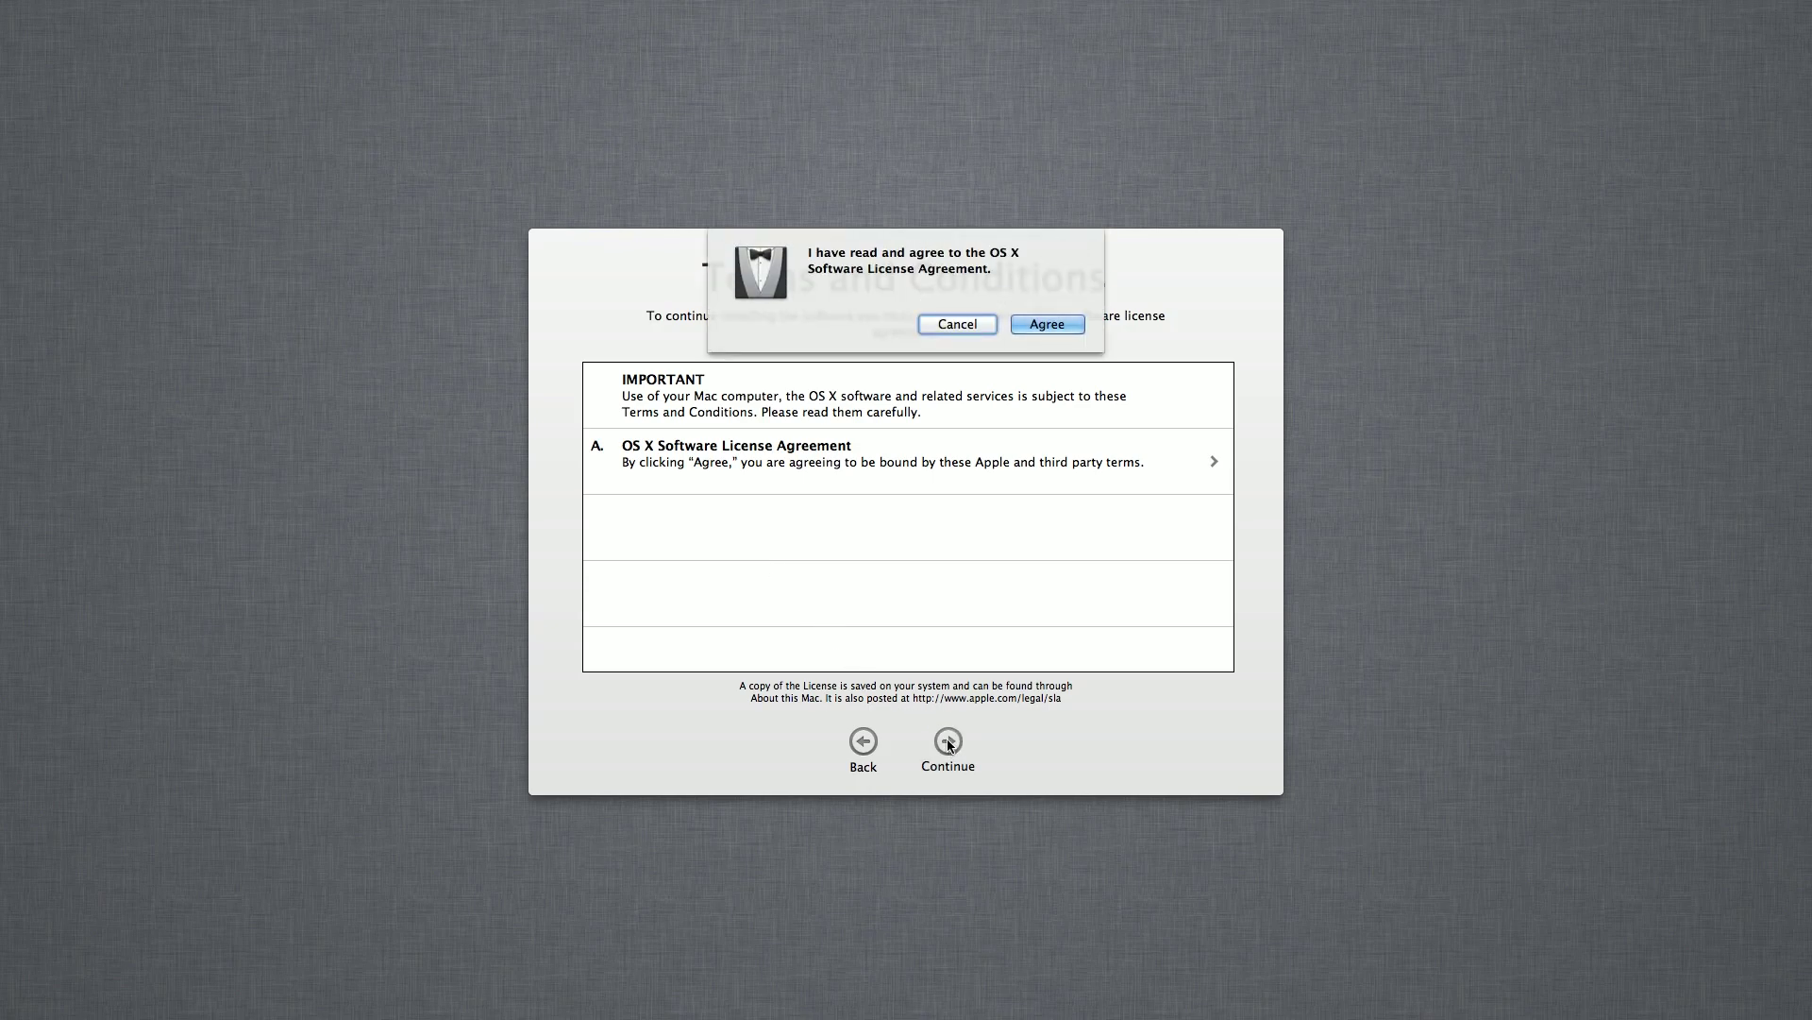
left_click(1051, 326)
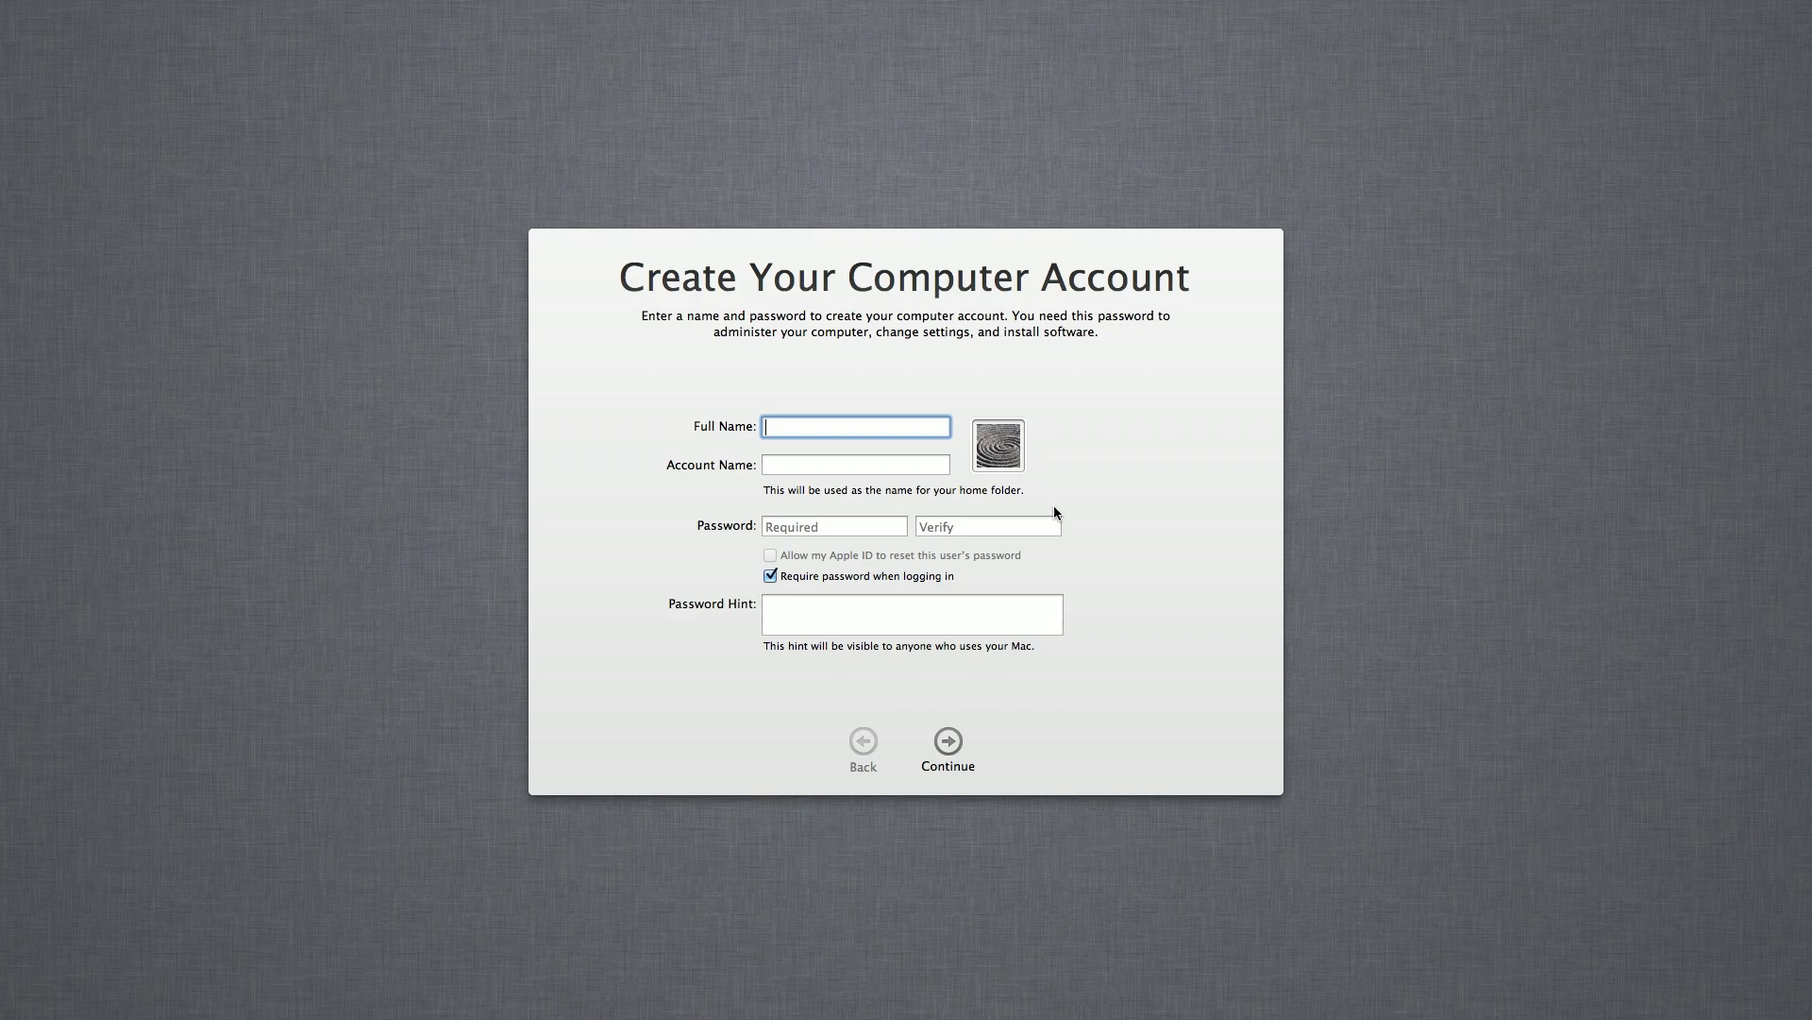
- Enter the full name, account name and password, add hint 'Its a secret', and create the account
type("Computer Tutor")
left_click(904, 467)
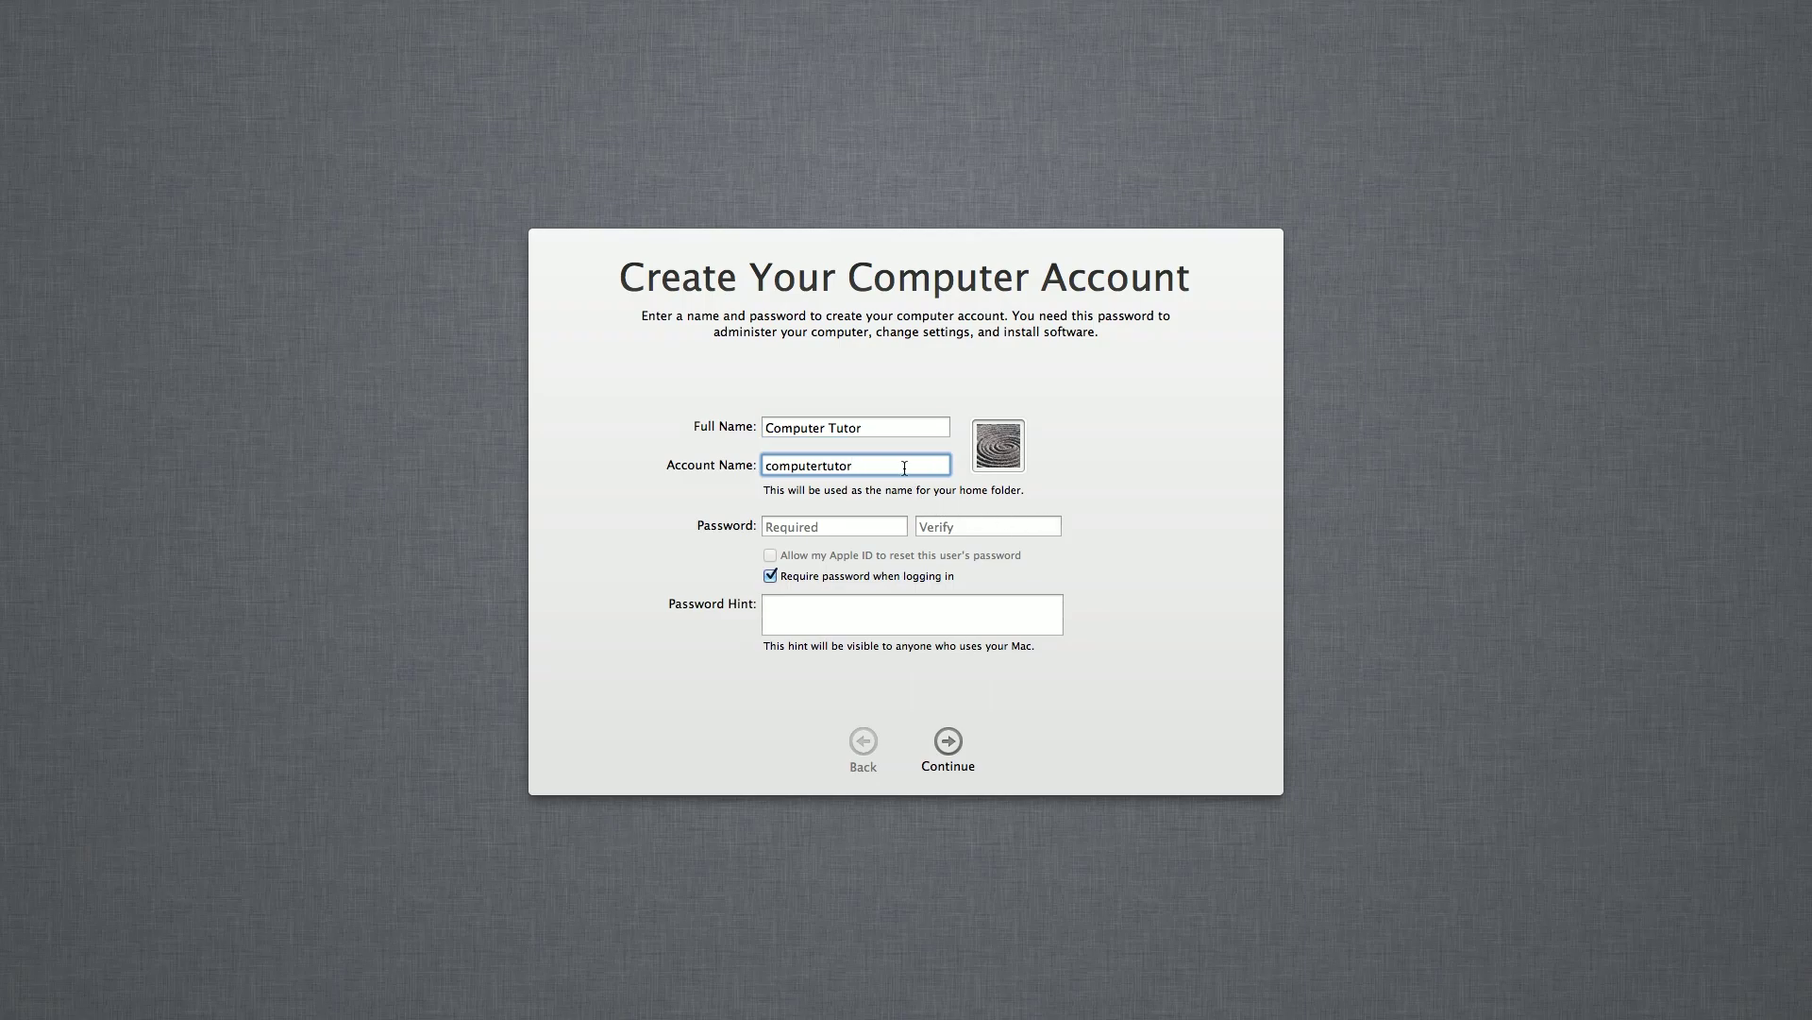
left_click(864, 525)
type("****")
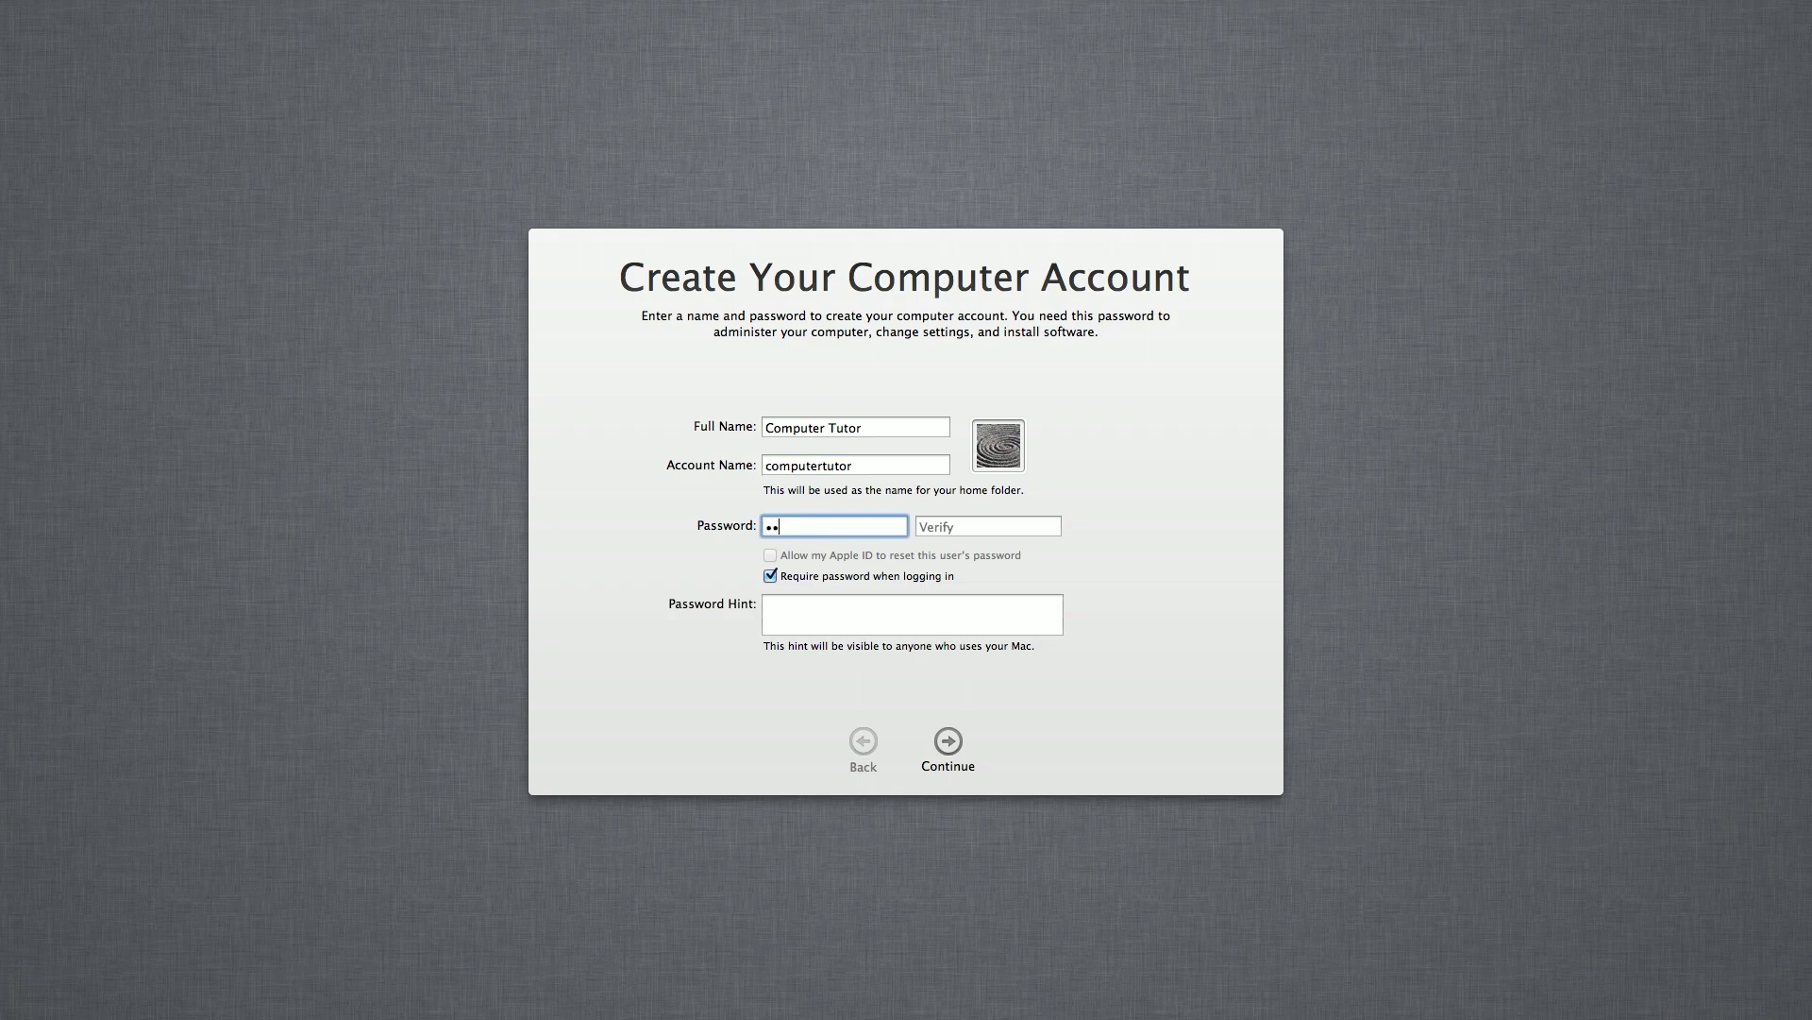
type("**")
key("Tab")
type("******")
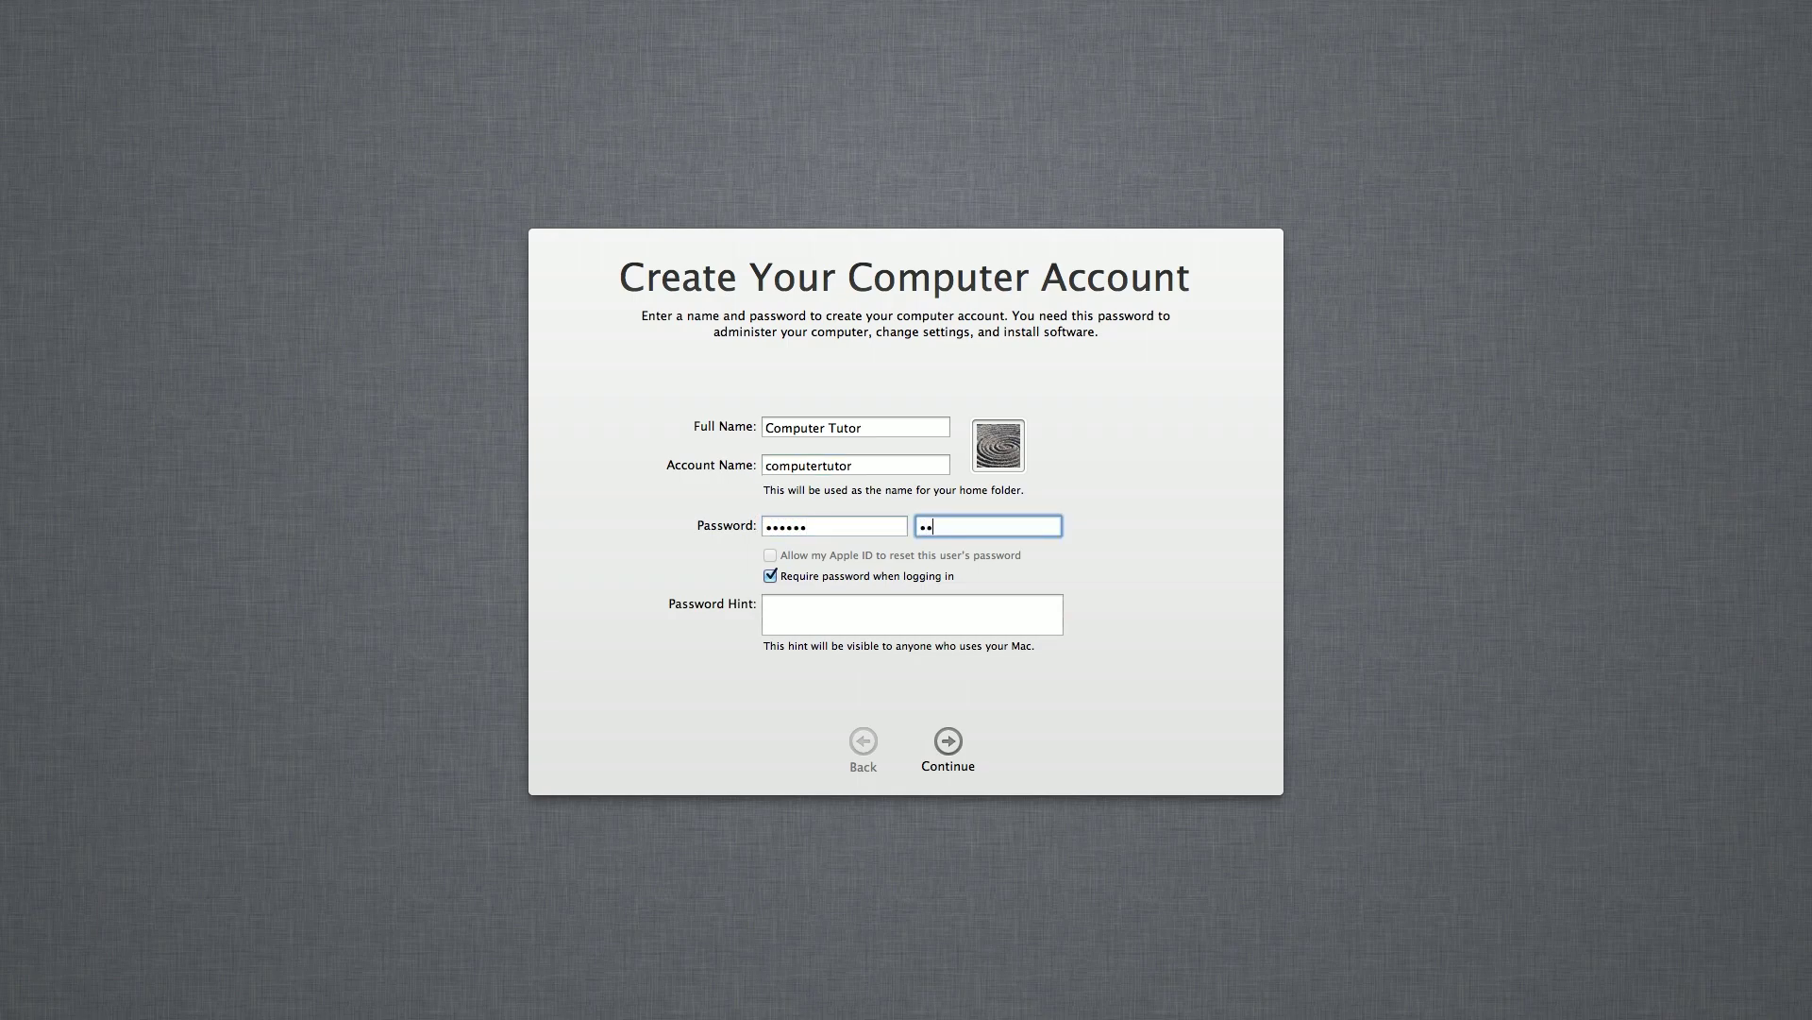
key("Tab")
type("Its a secret")
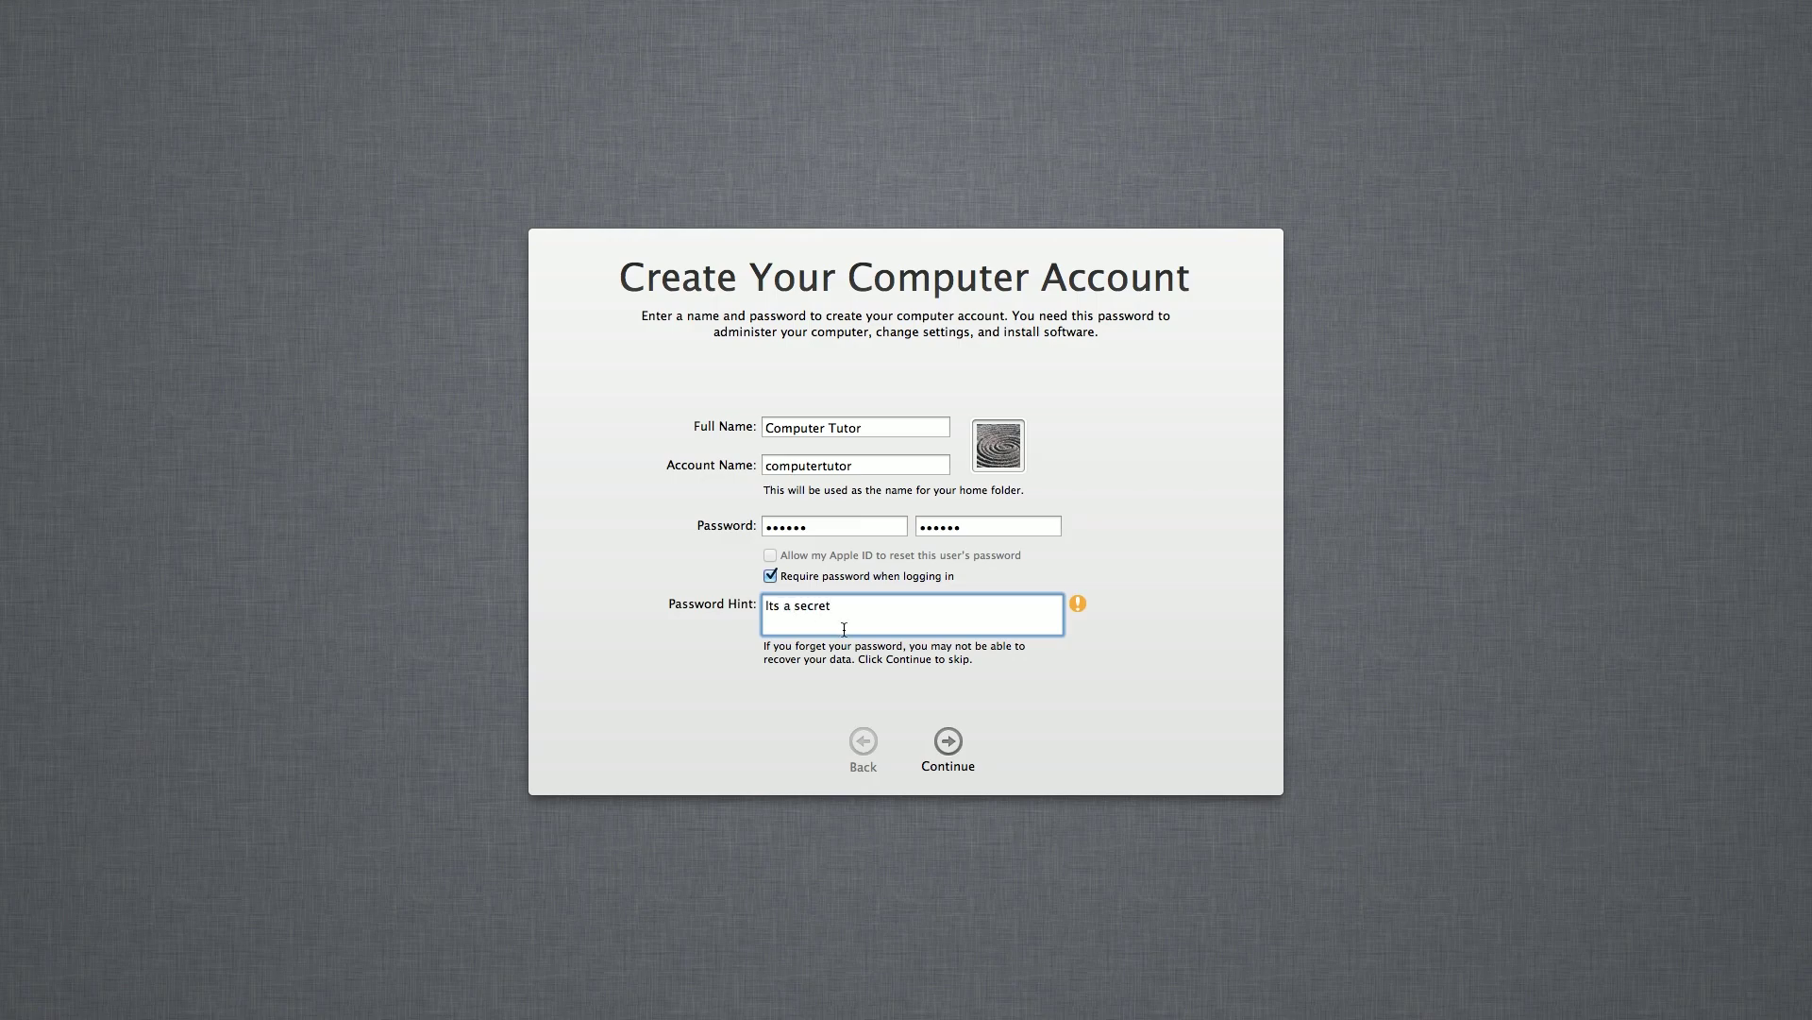
left_click(944, 750)
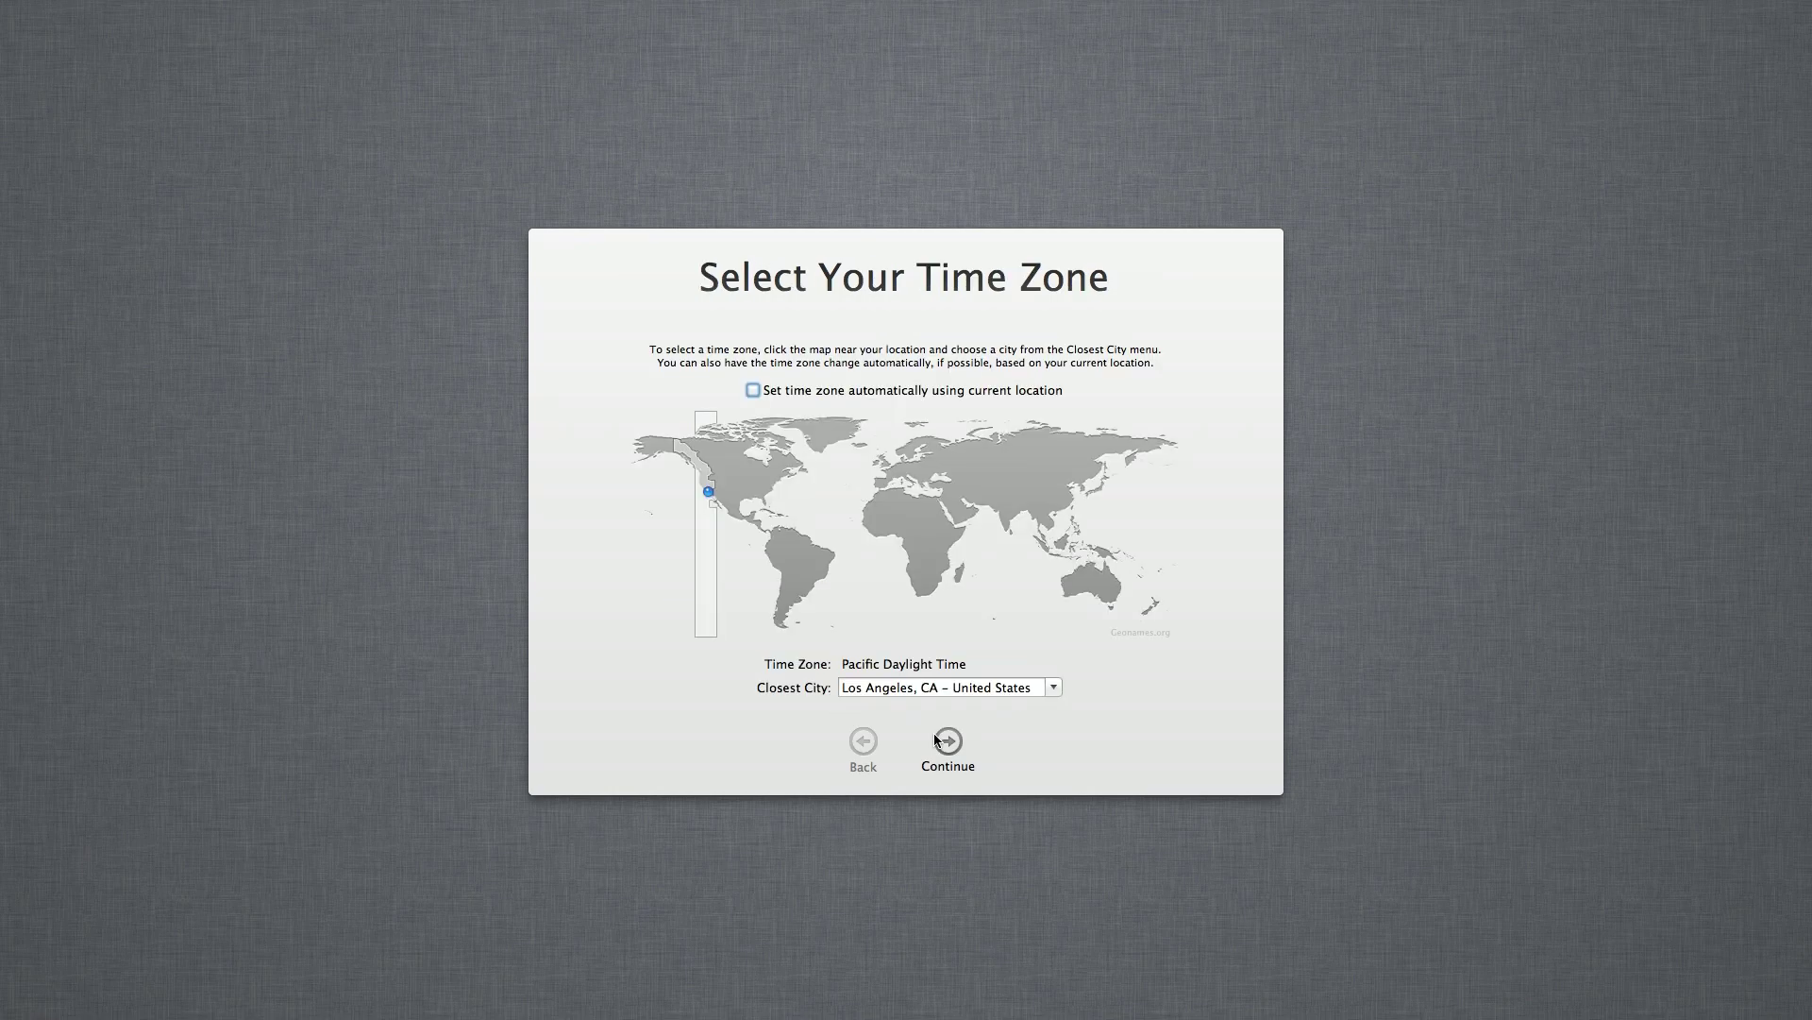
- Set the London time zone, skip registration, and finish setup to reach the desktop
left_click(887, 466)
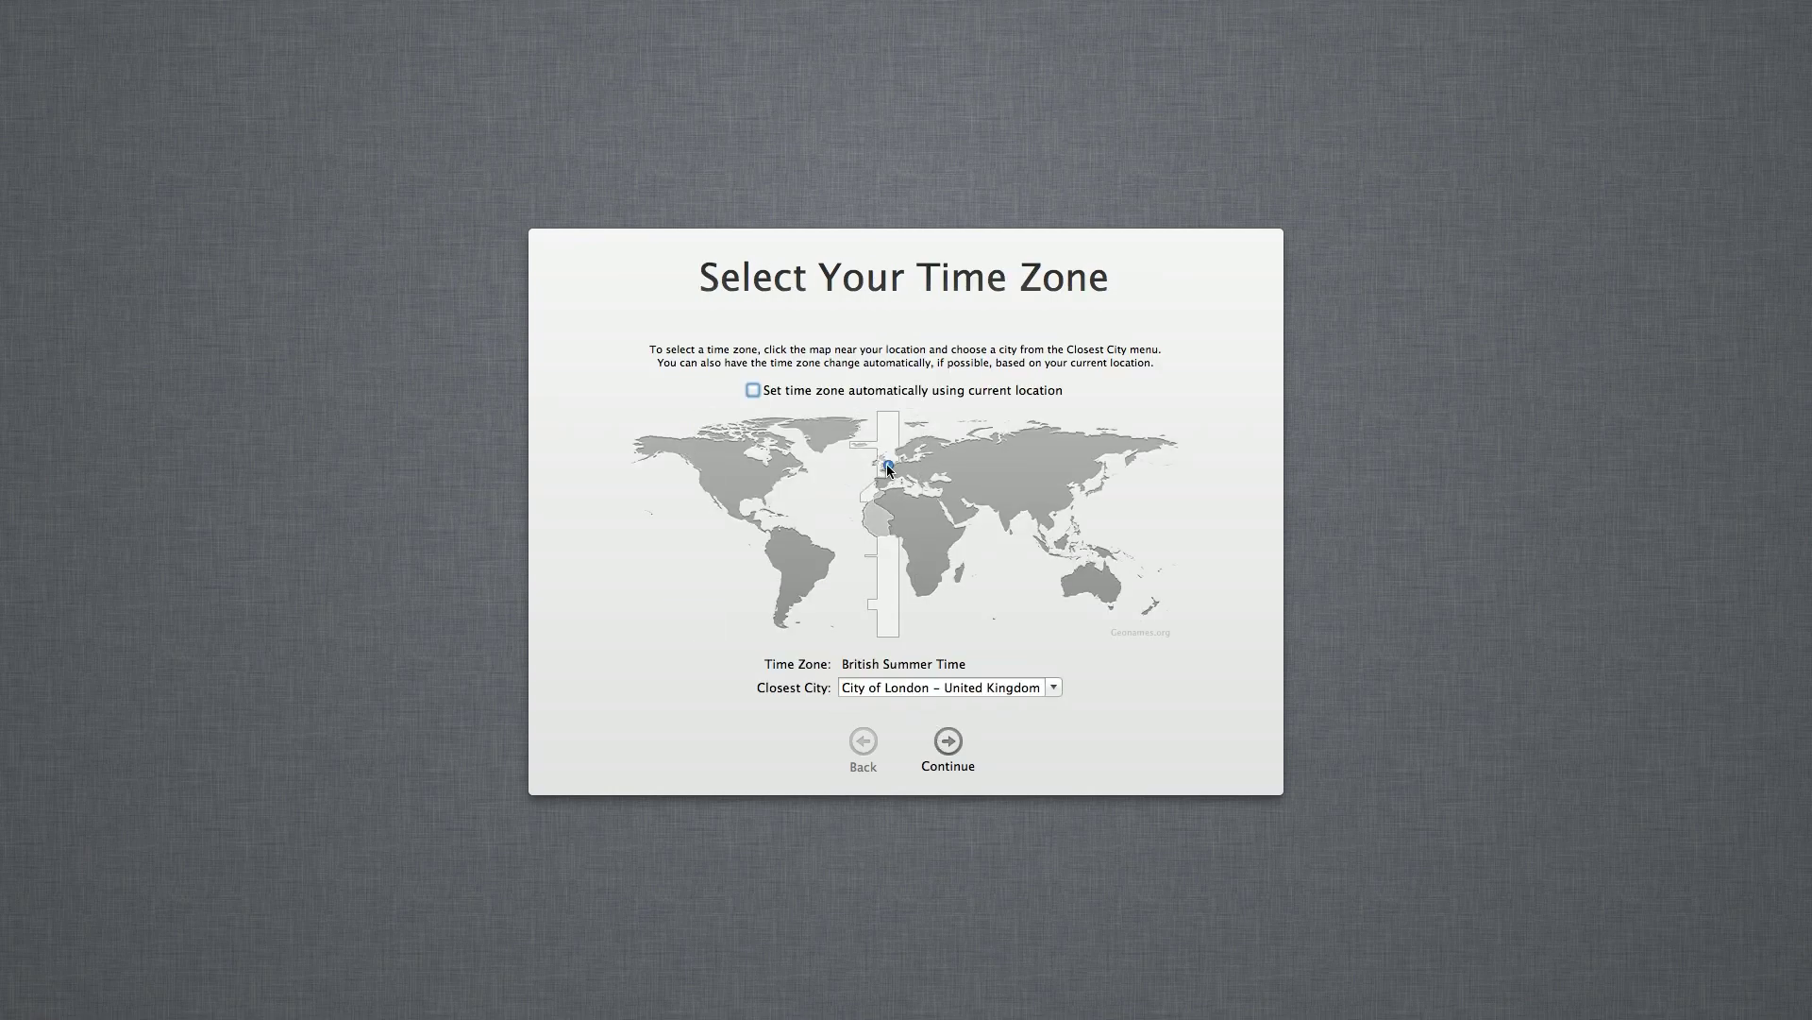
left_click(948, 742)
left_click(1176, 741)
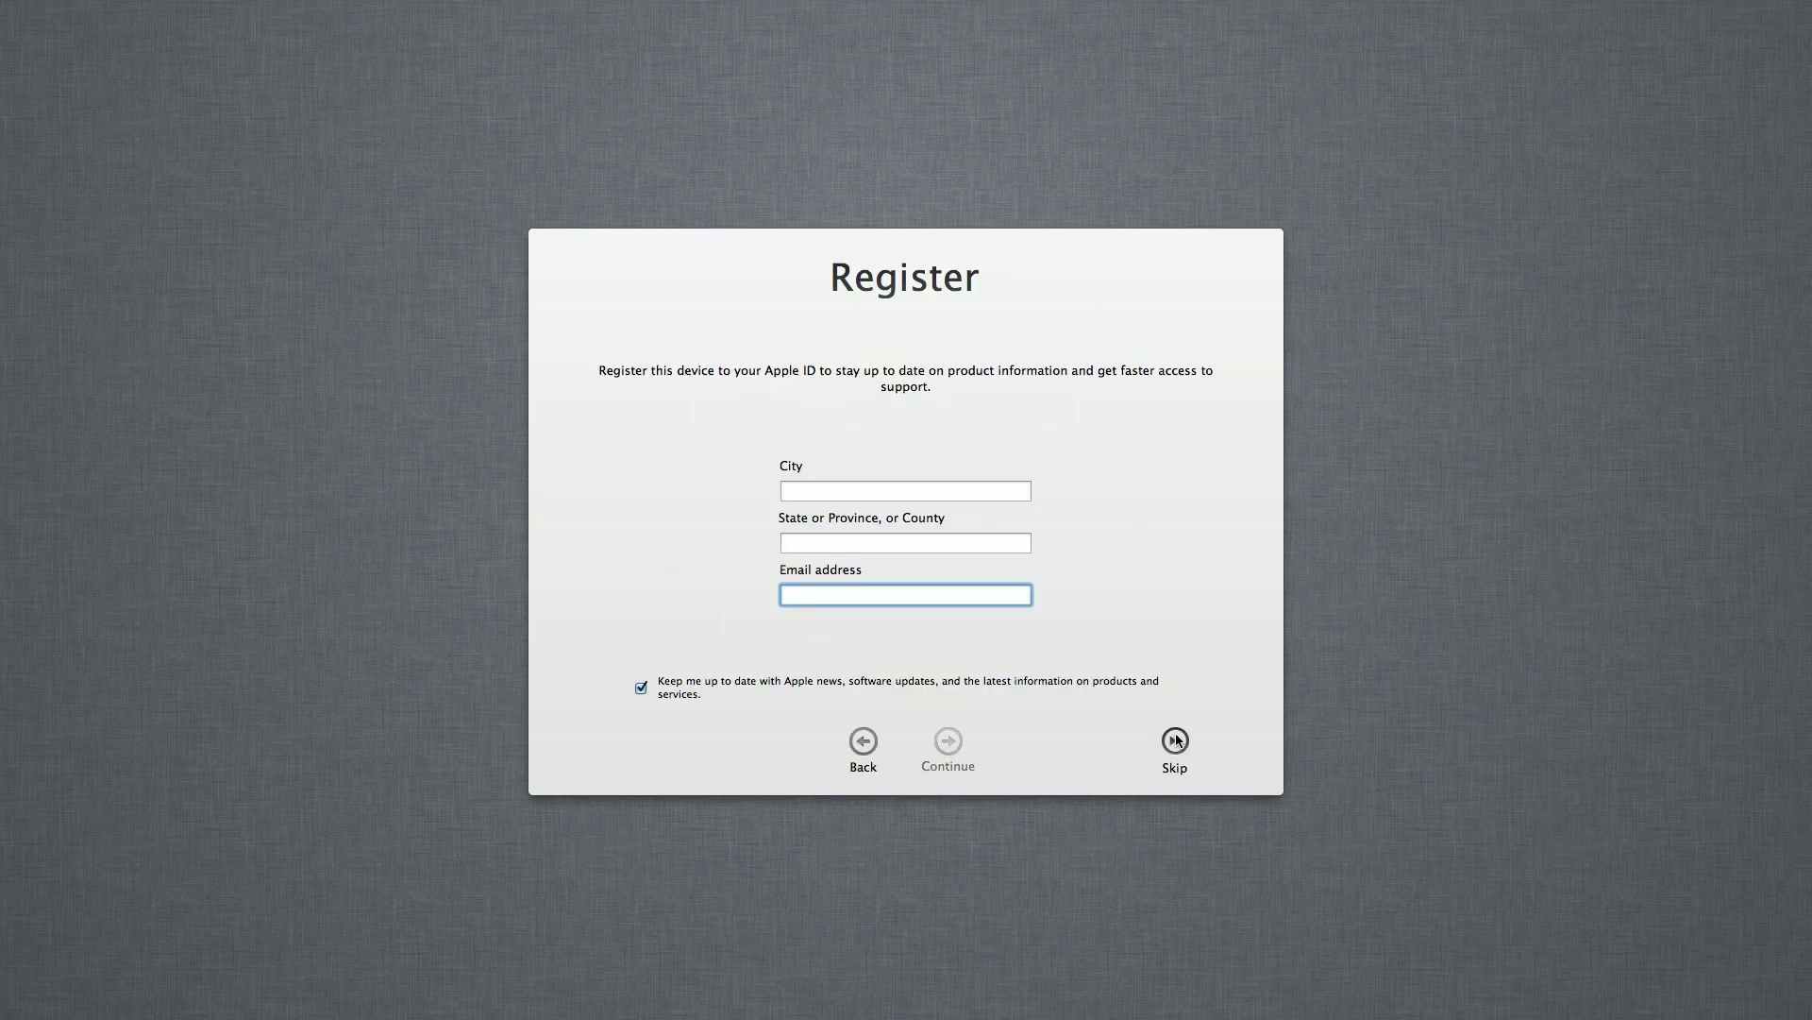
left_click(1067, 330)
left_click(905, 742)
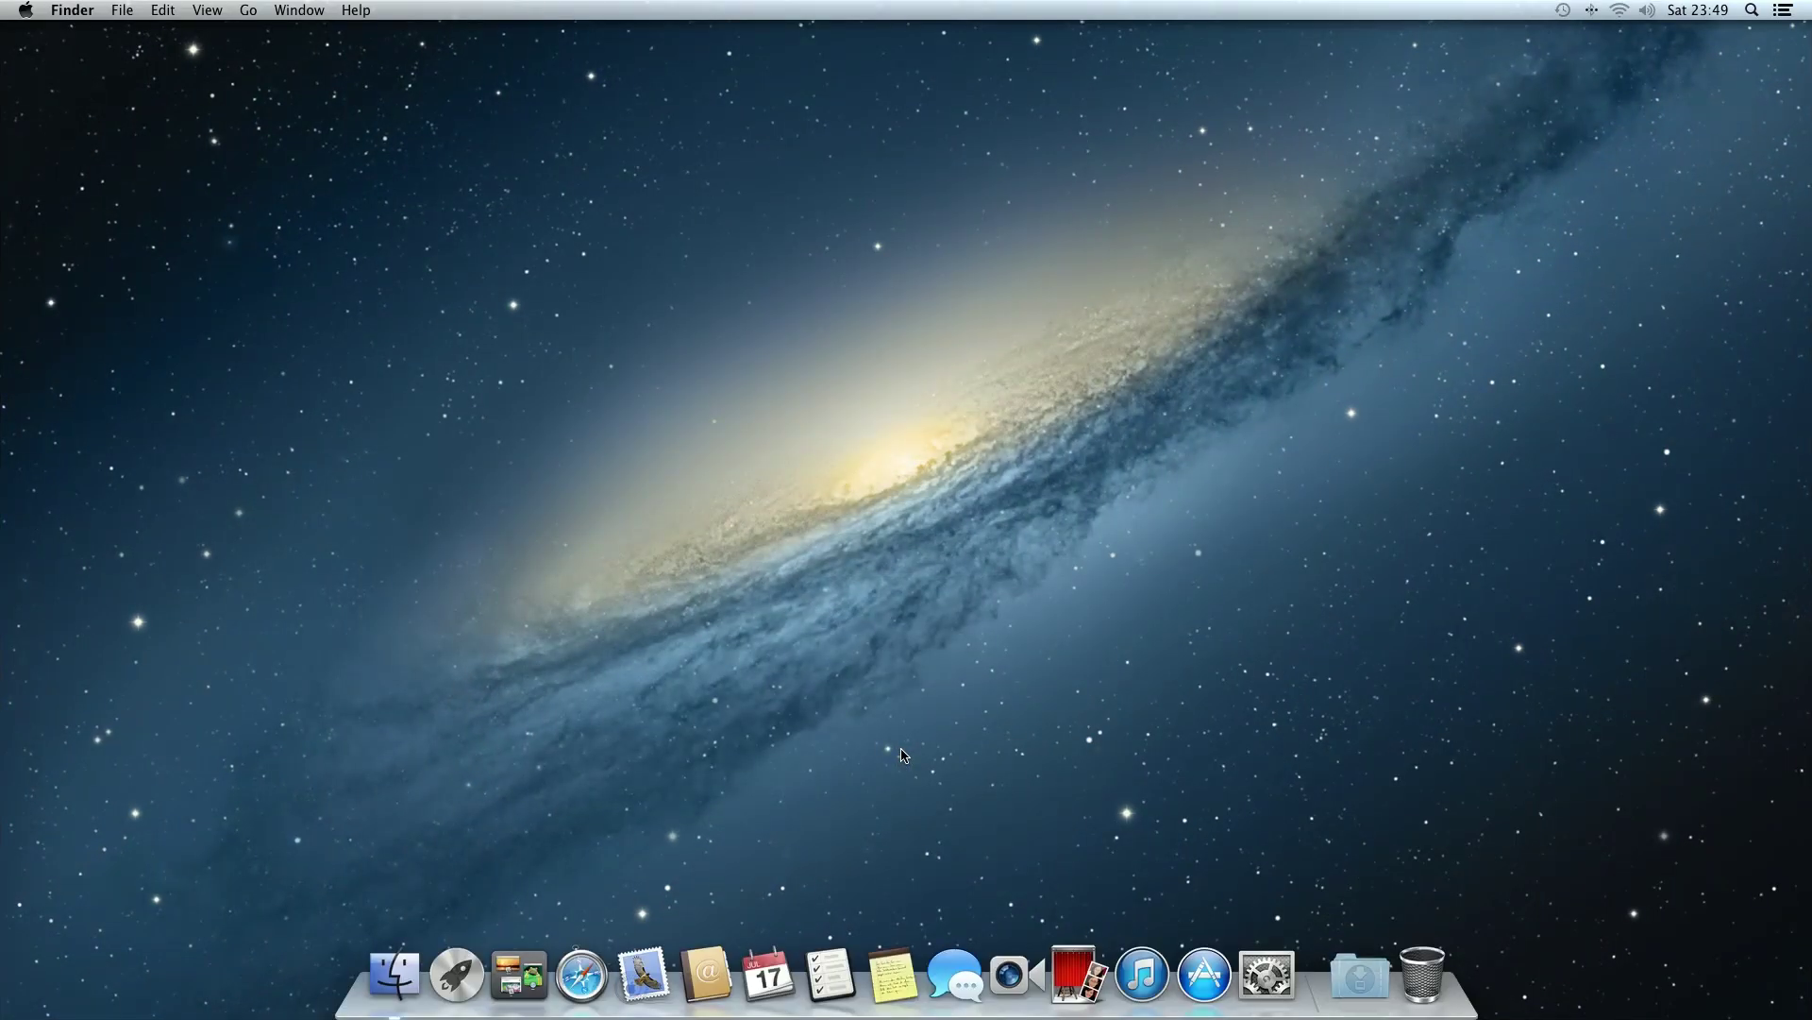
- Confirm OS X 10.8.5 in About This Mac, then start a Software Update check in the App Store
left_click(27, 13)
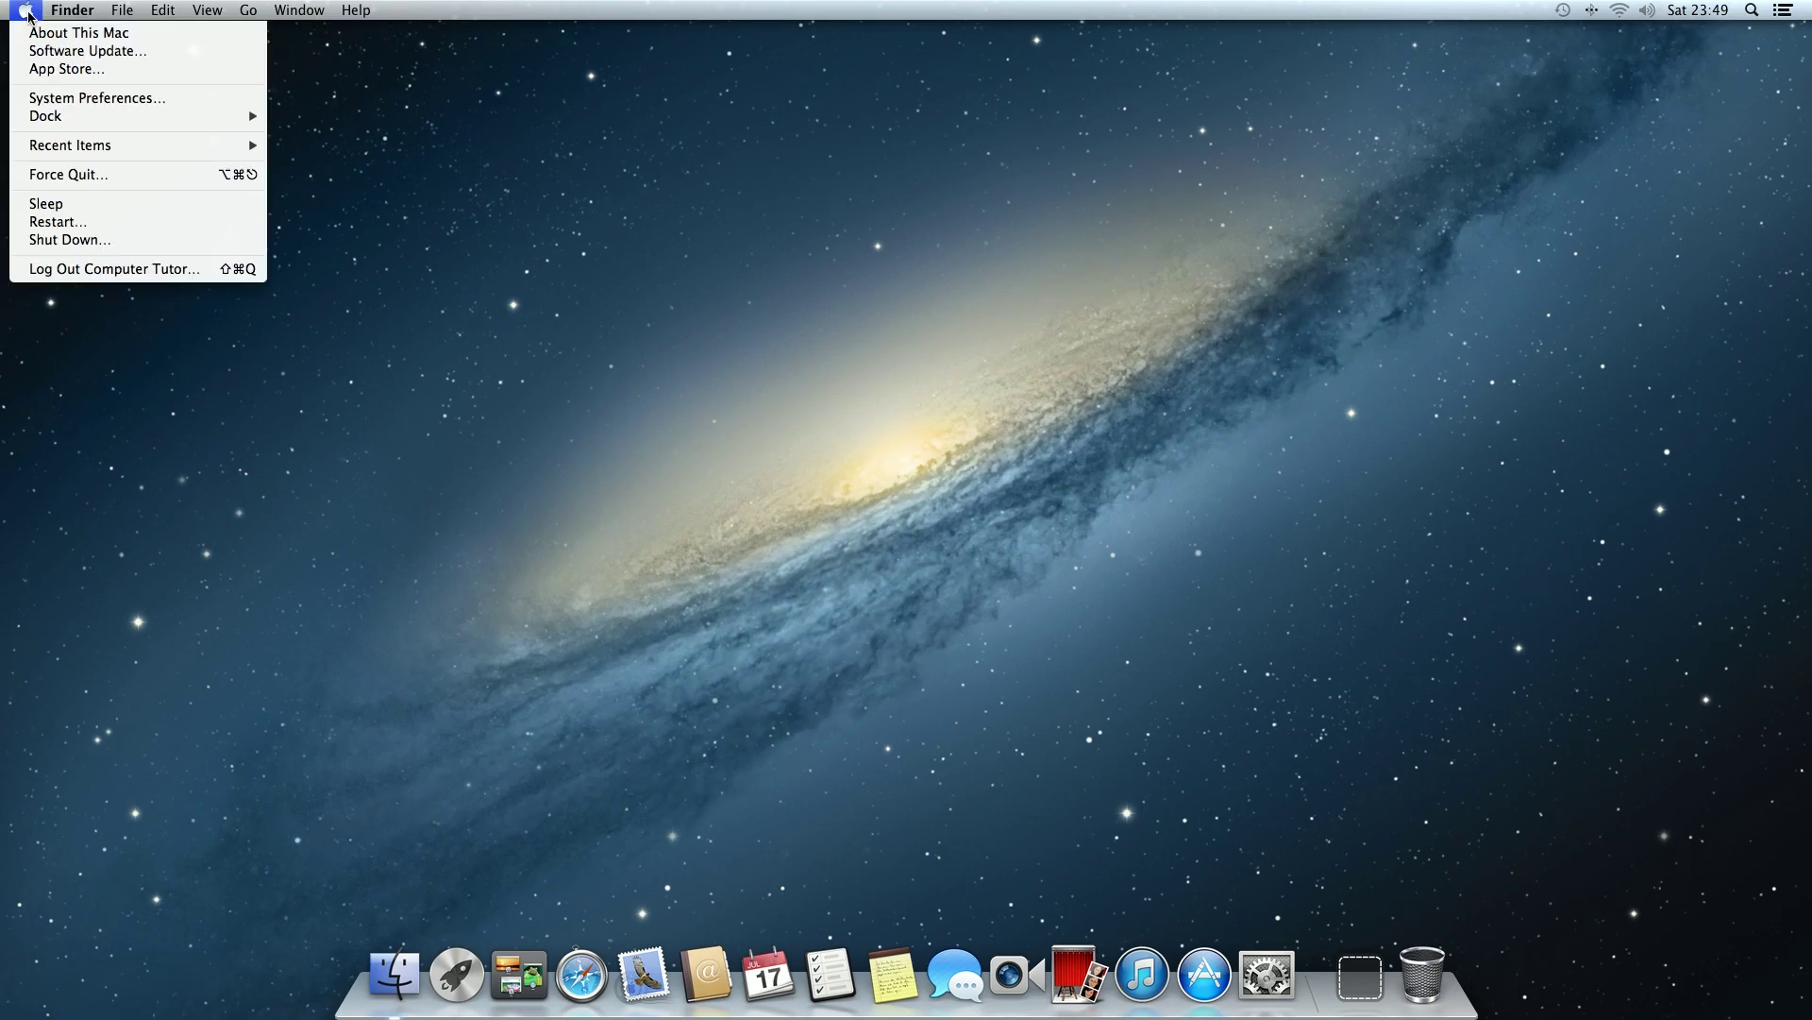
left_click(76, 33)
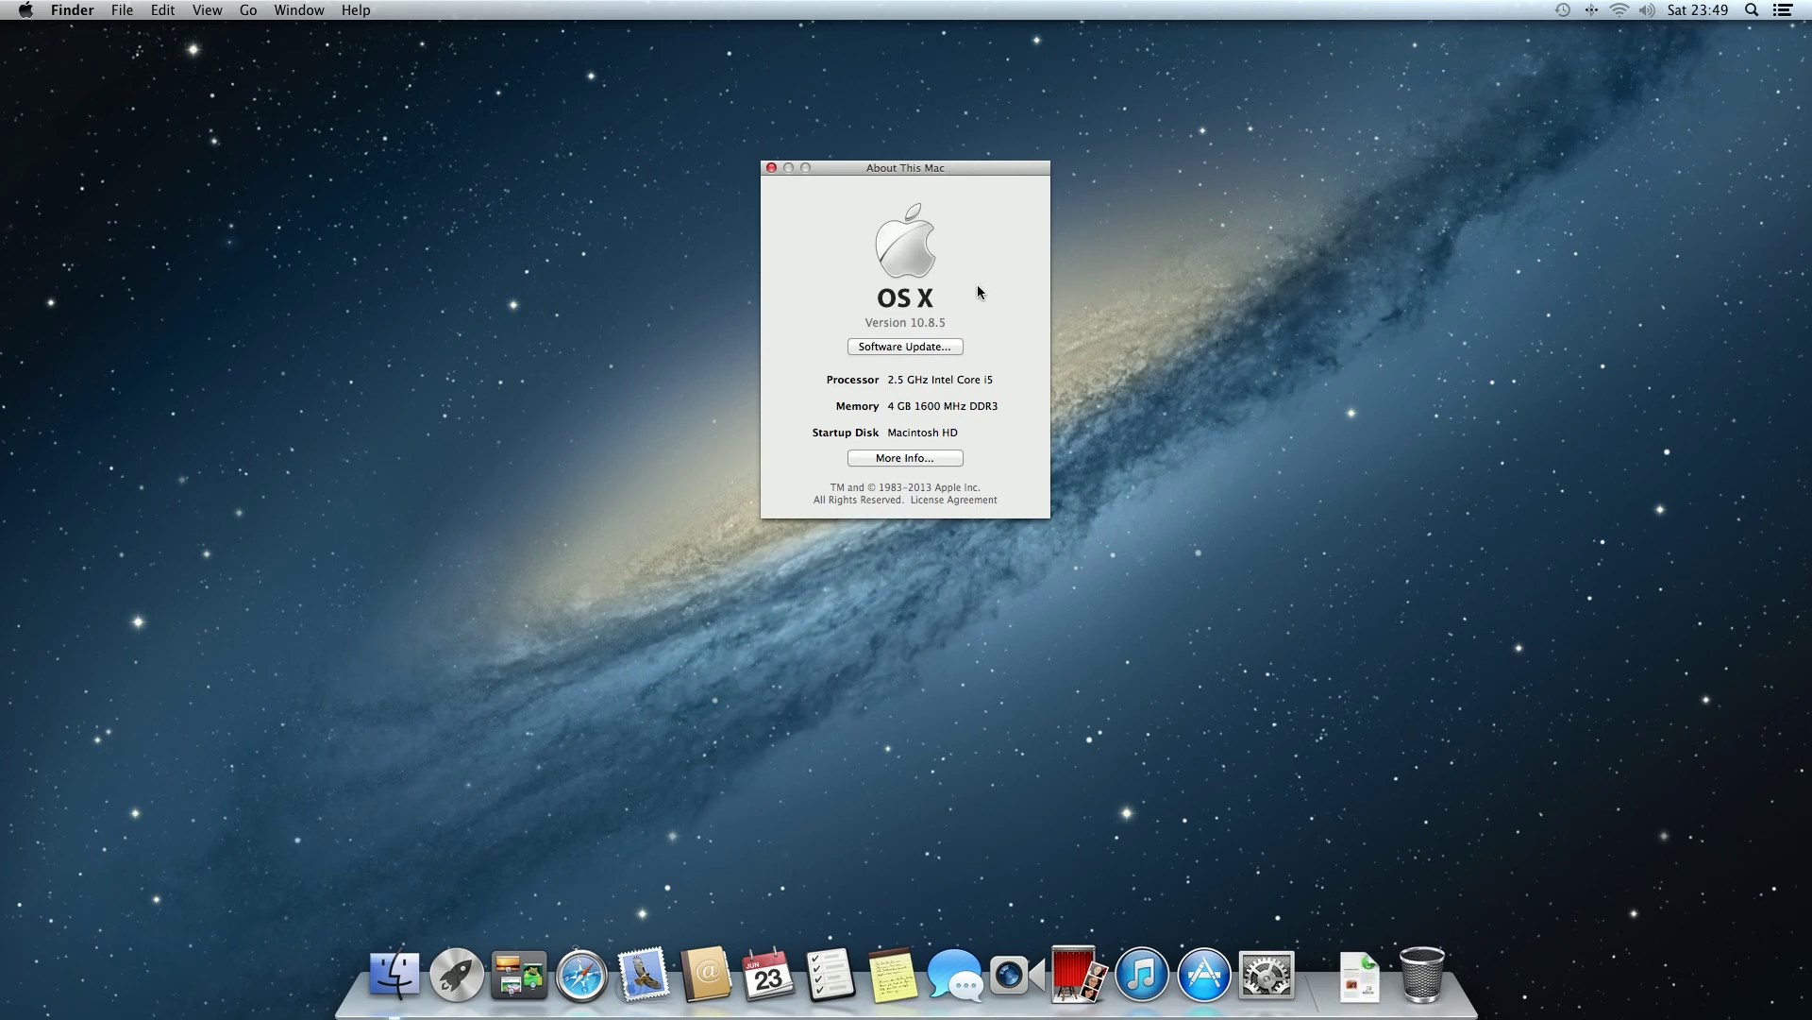
left_click(911, 348)
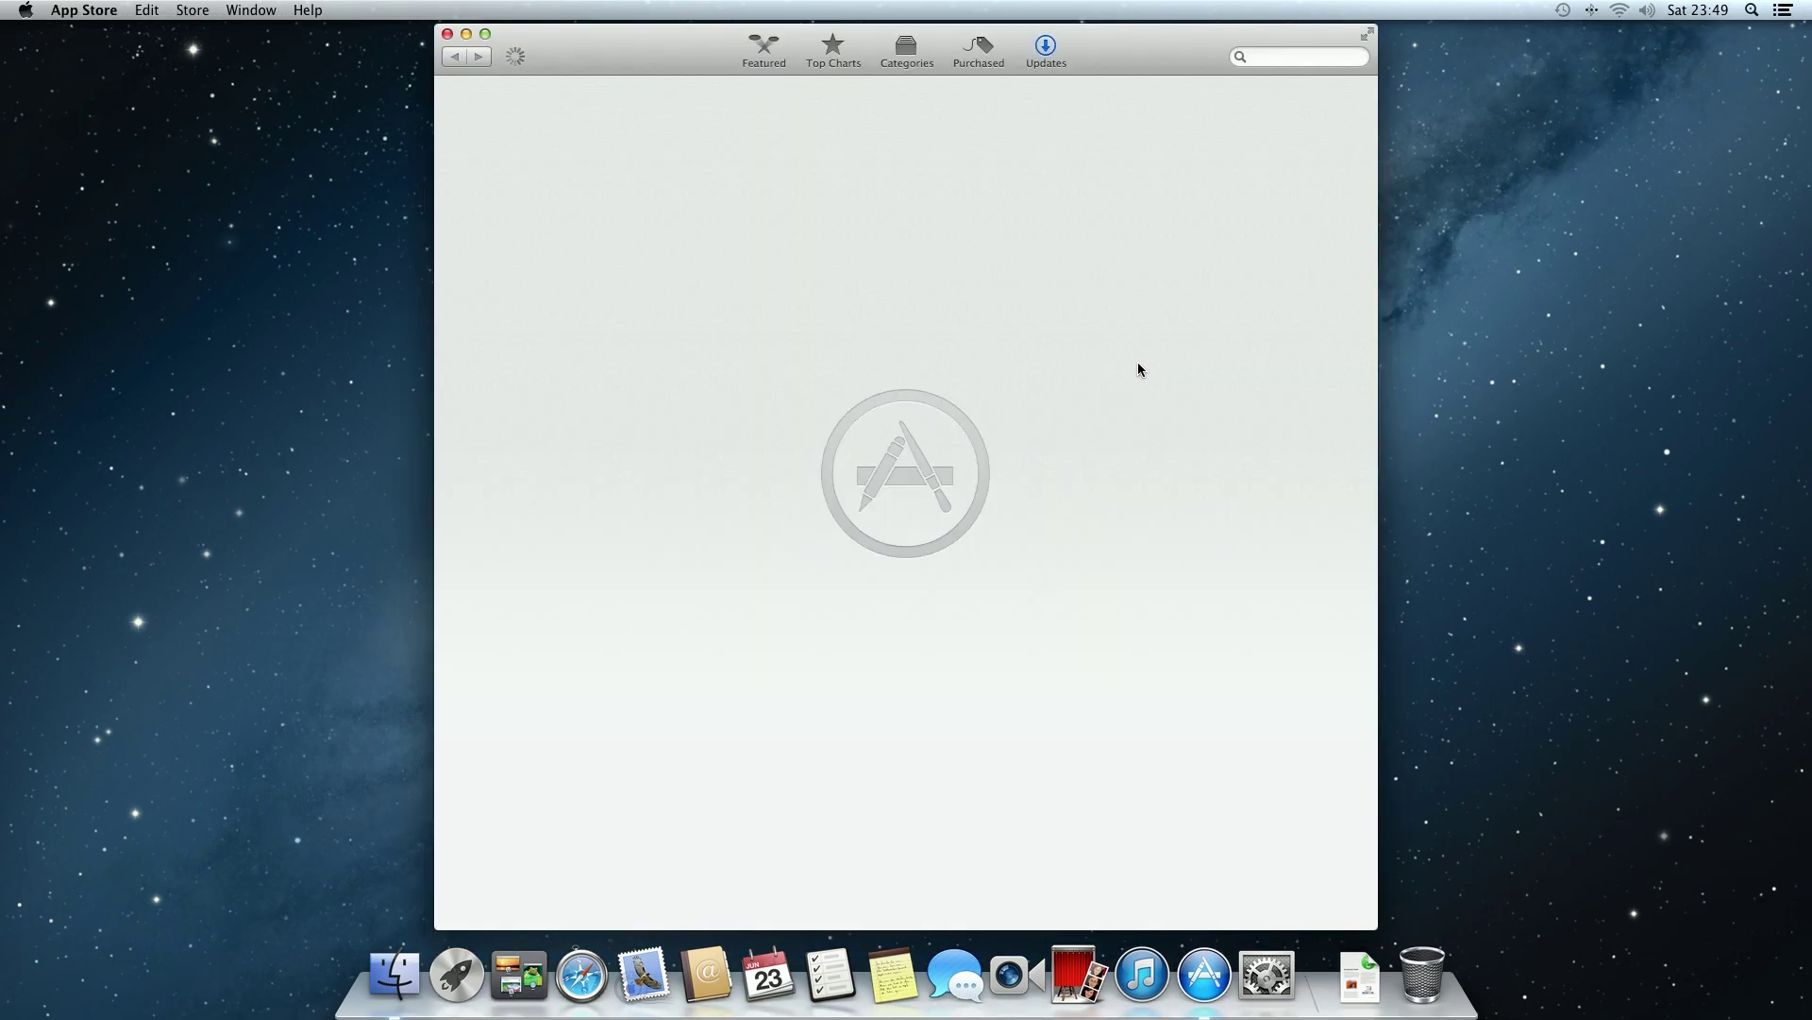